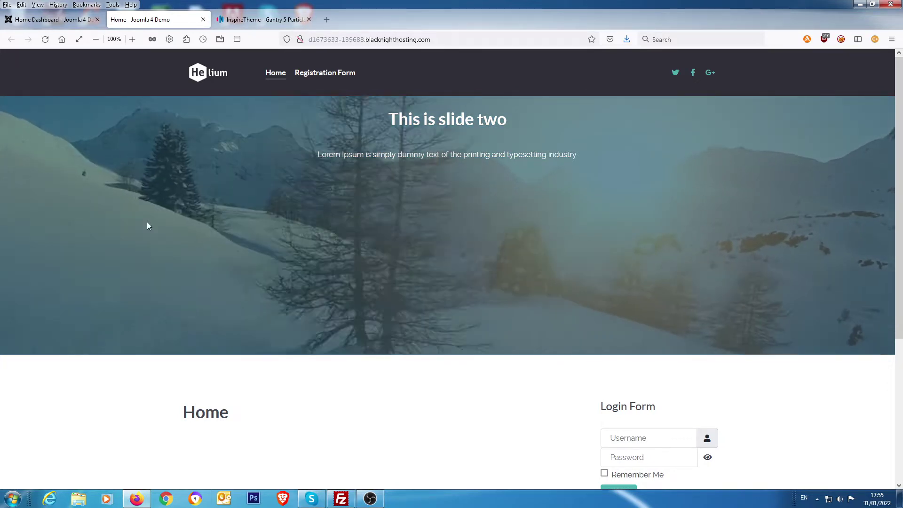
# Leave the Helium front-end homepage for the Joomla 4 administrator Home Dashboard browser tab
pyautogui.click(47, 20)
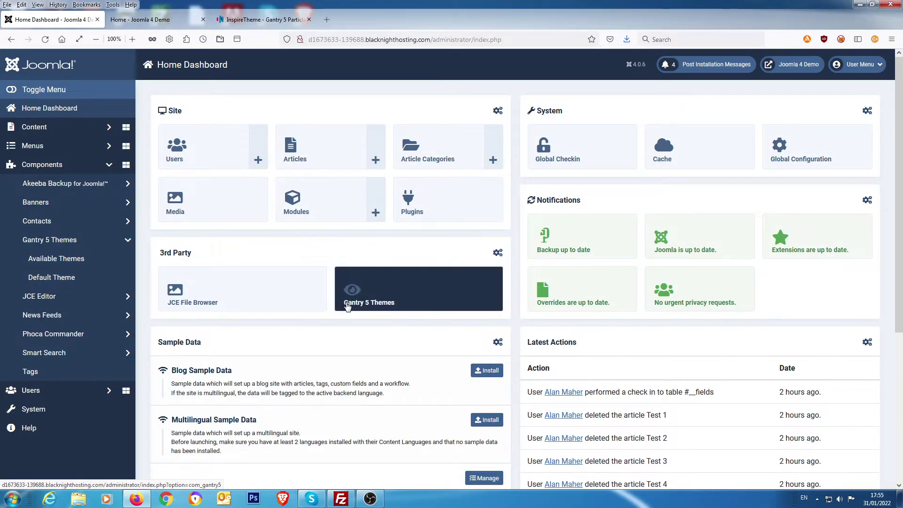
# Switch to the InspireTheme Gantry 5 Particles catalogue tab
pyautogui.click(257, 21)
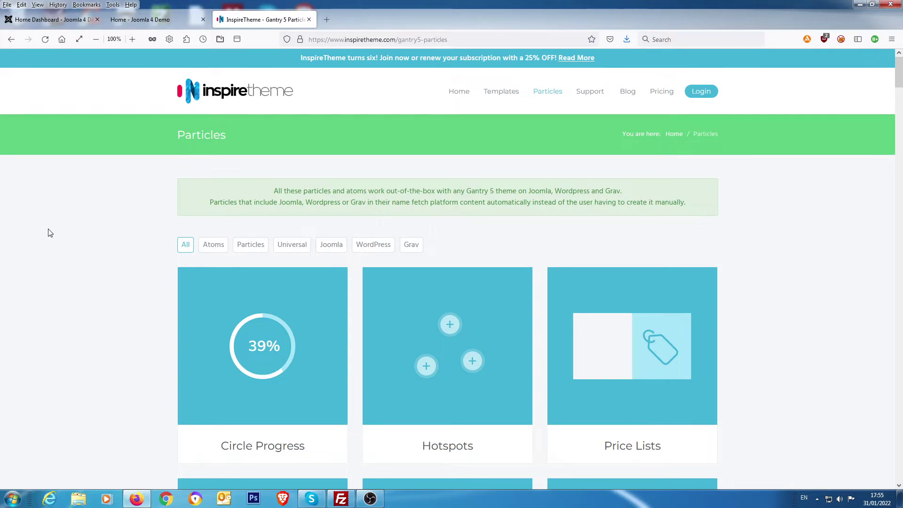
pyautogui.scroll(-2, 59, 272)
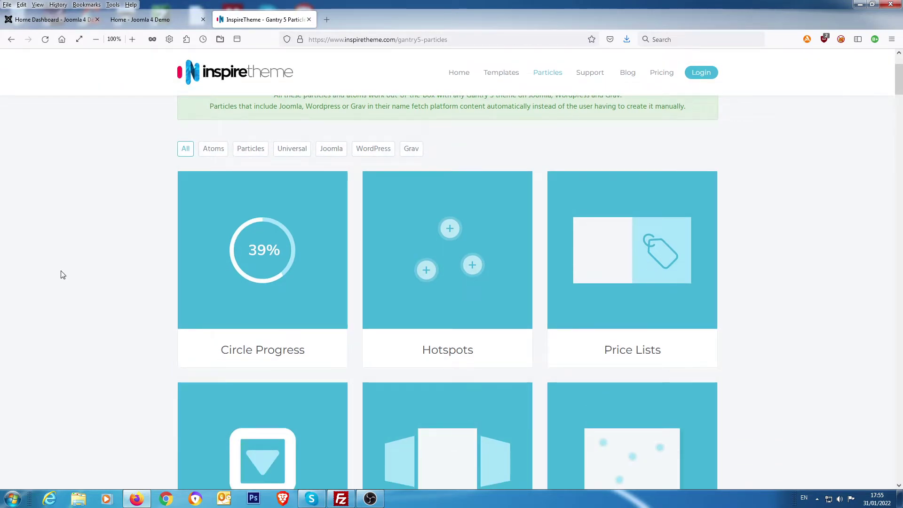
pyautogui.scroll(-1, 63, 275)
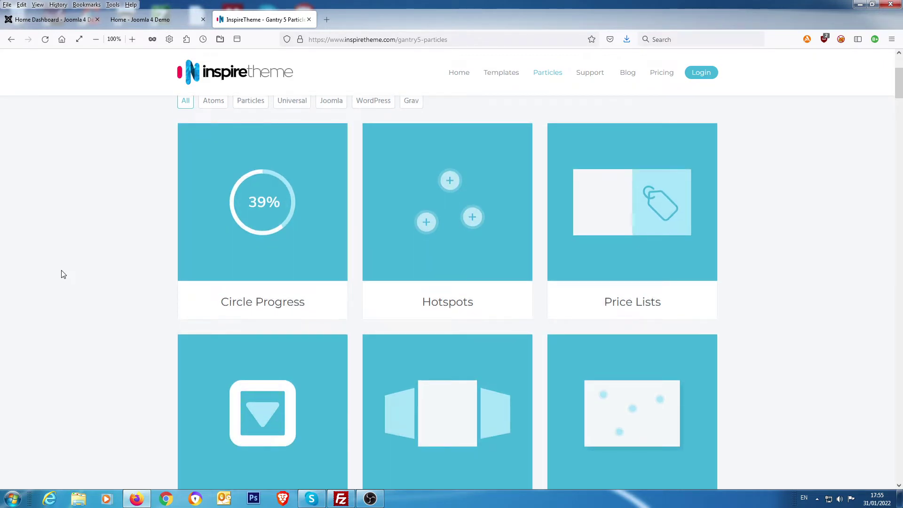
pyautogui.scroll(-7, 59, 271)
pyautogui.moveTo(320, 344)
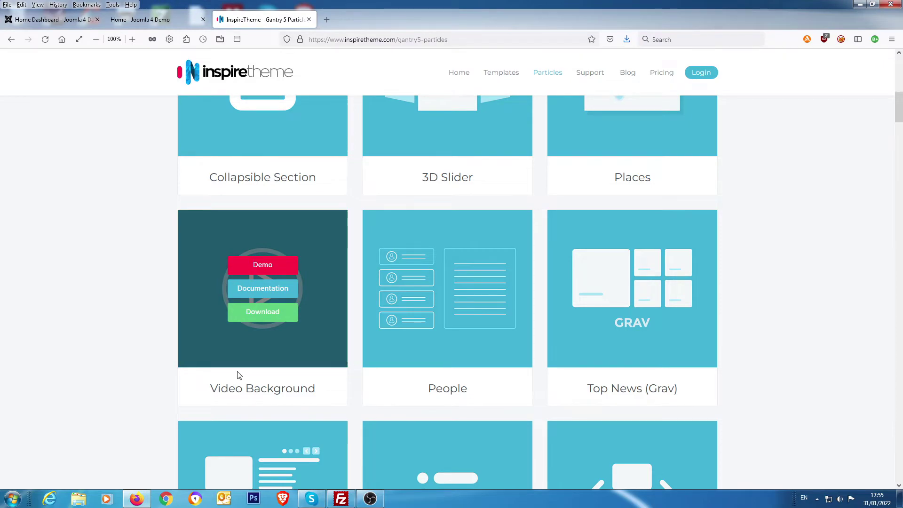
pyautogui.scroll(-20, 45, 318)
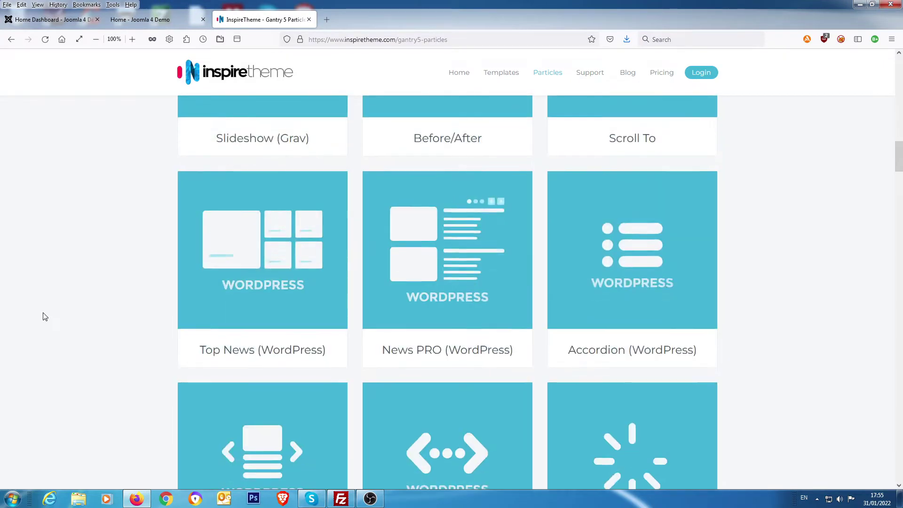
pyautogui.scroll(-15, 44, 316)
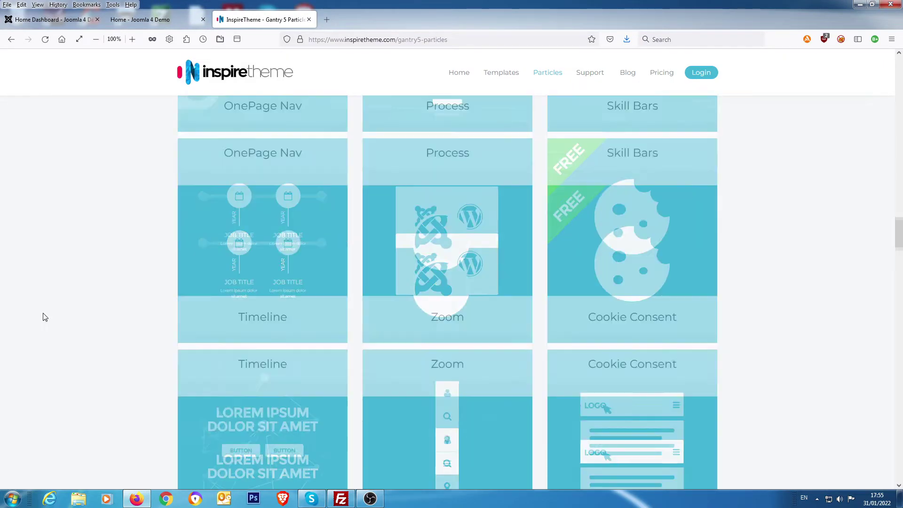
pyautogui.scroll(-7, 45, 318)
pyautogui.moveTo(248, 225)
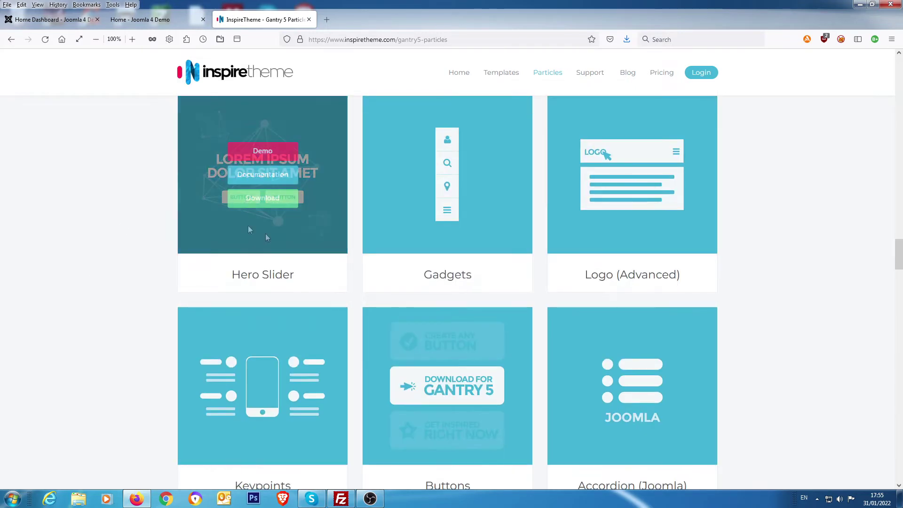
pyautogui.scroll(-5, 76, 304)
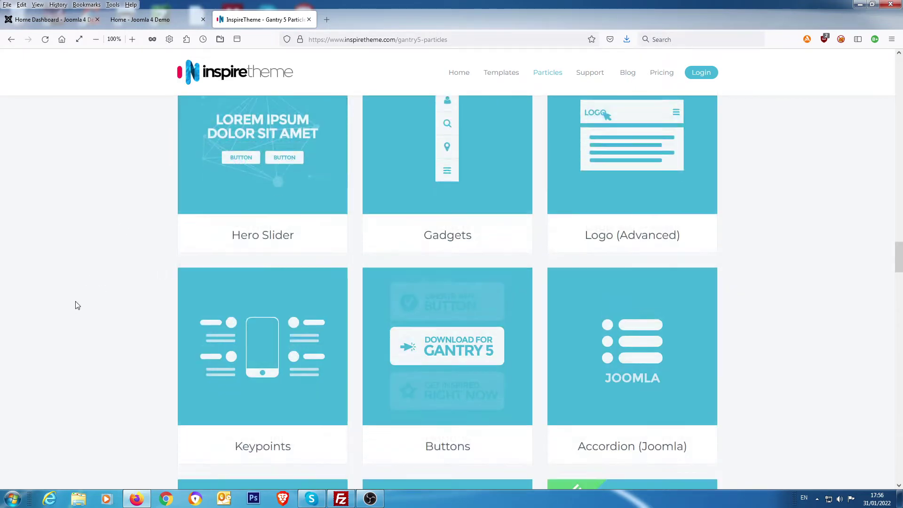
pyautogui.scroll(-12, 78, 306)
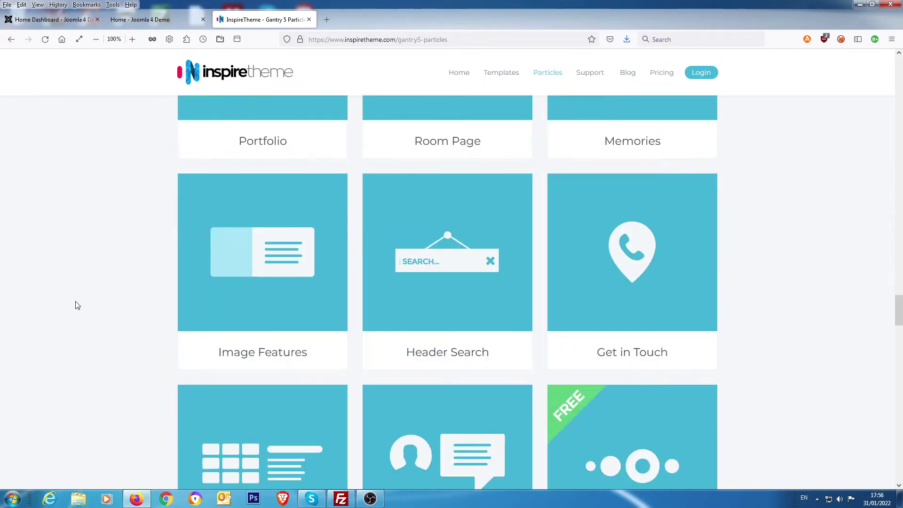
pyautogui.scroll(-9, 77, 306)
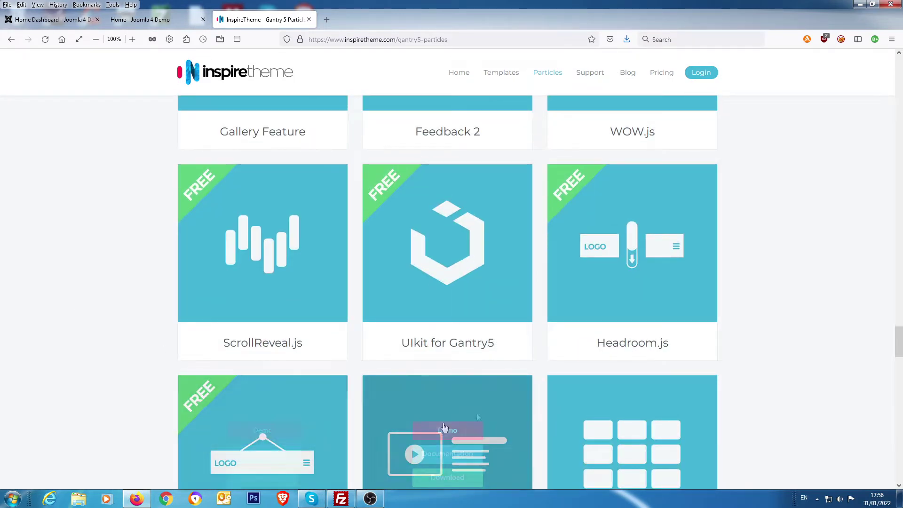
pyautogui.moveTo(414, 345)
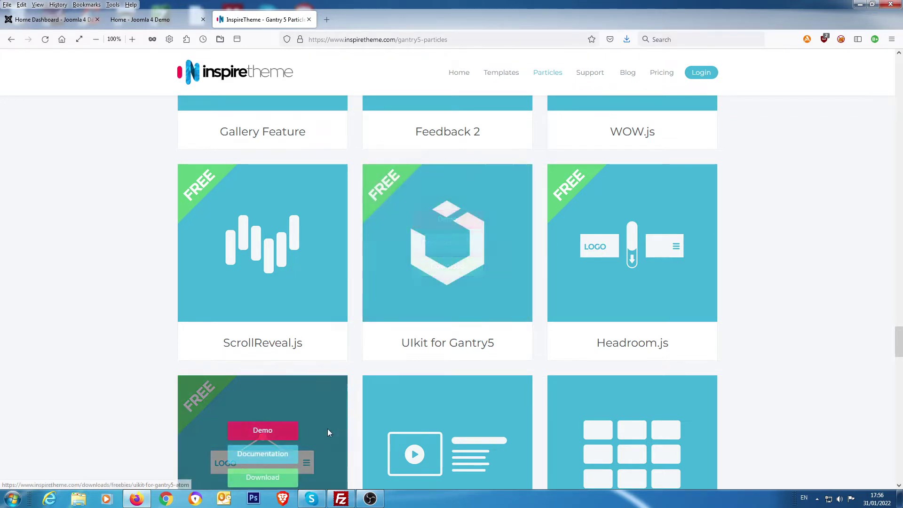
# Show the local video-background-atom-1.0.2 files in FileZilla beside the remote g5_helium/custom folder
pyautogui.click(348, 504)
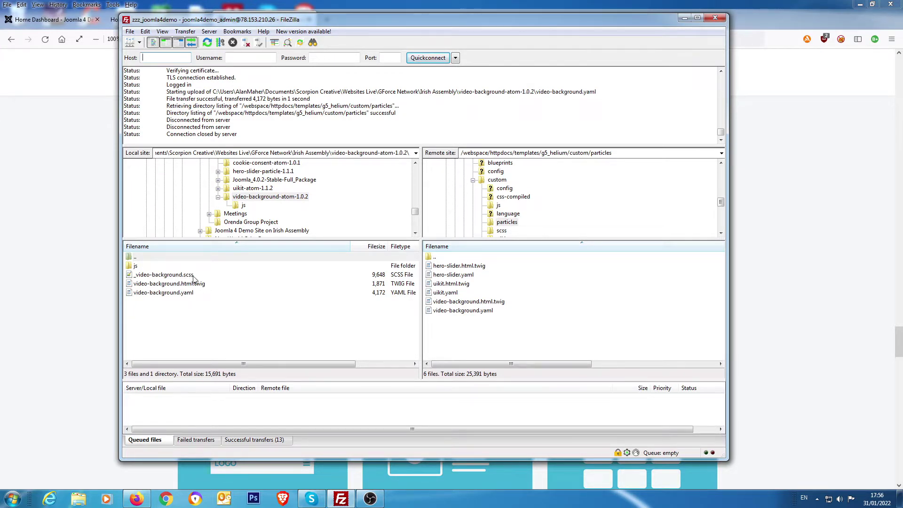
pyautogui.doubleClick(134, 266)
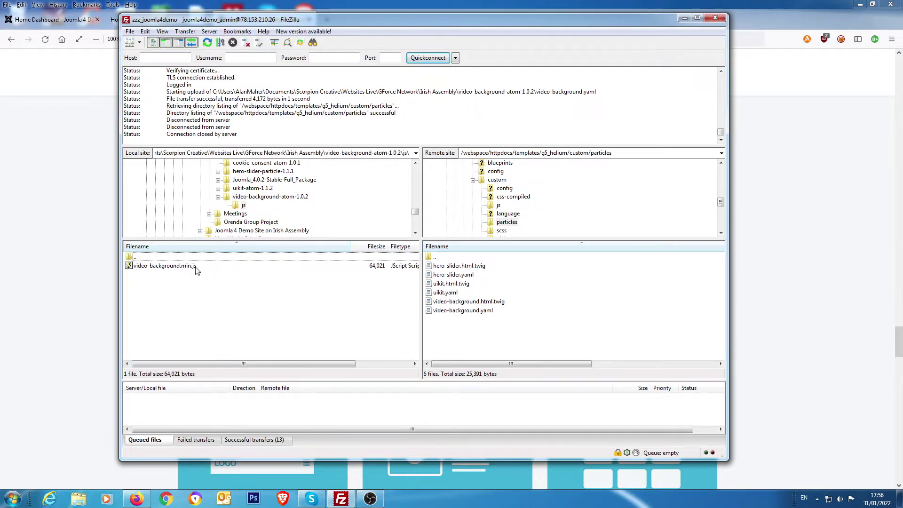
pyautogui.doubleClick(159, 258)
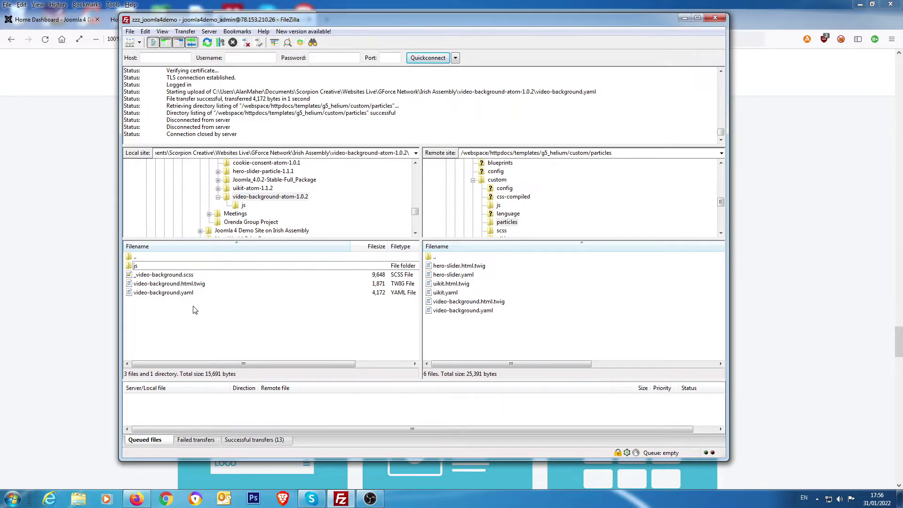
pyautogui.doubleClick(440, 258)
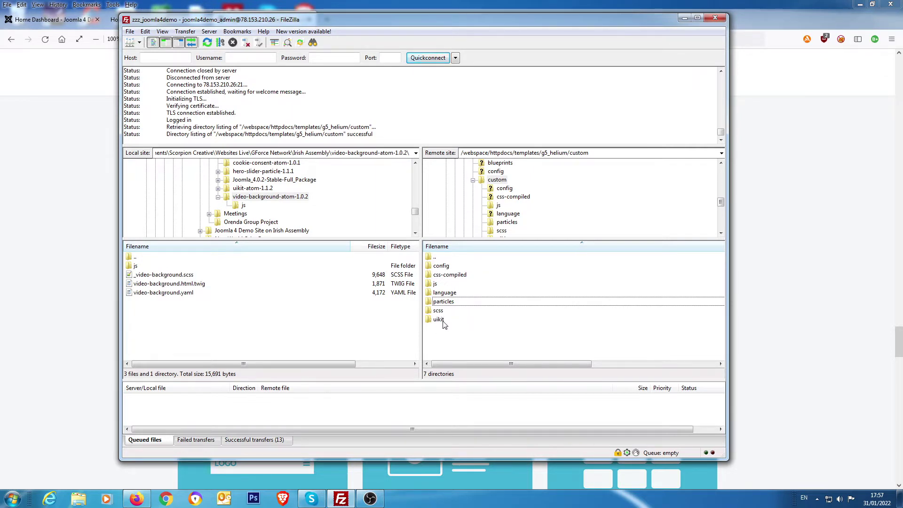
# Confirm the video-background files in the server's custom js and particles folders, then return to the Home Dashboard
pyautogui.click(435, 284)
pyautogui.doubleClick(436, 285)
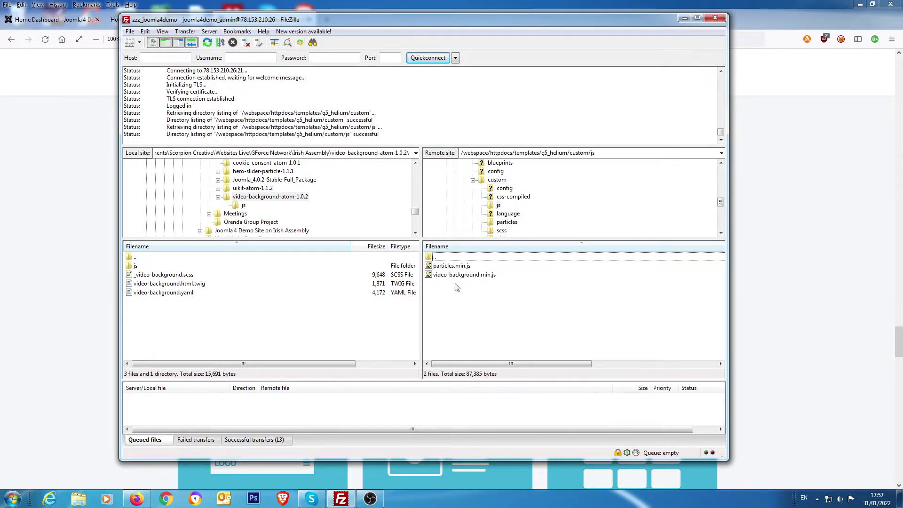
pyautogui.doubleClick(442, 258)
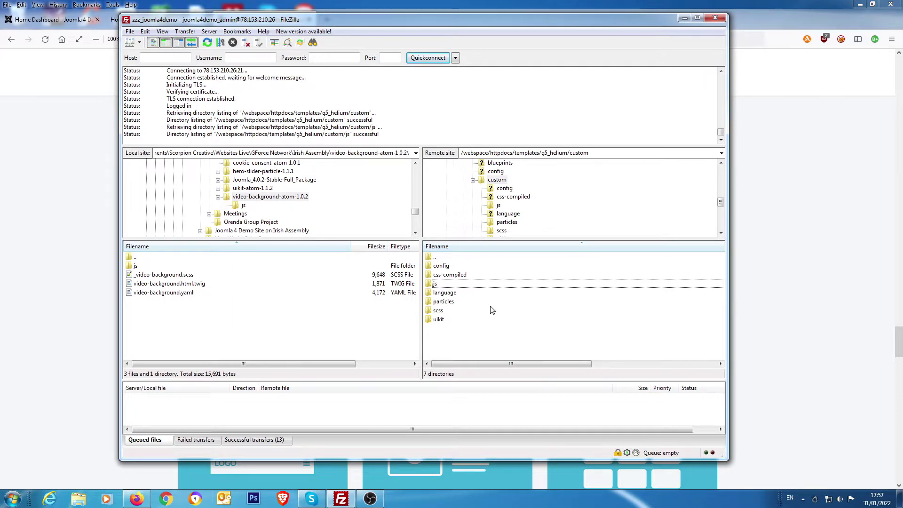
pyautogui.doubleClick(443, 301)
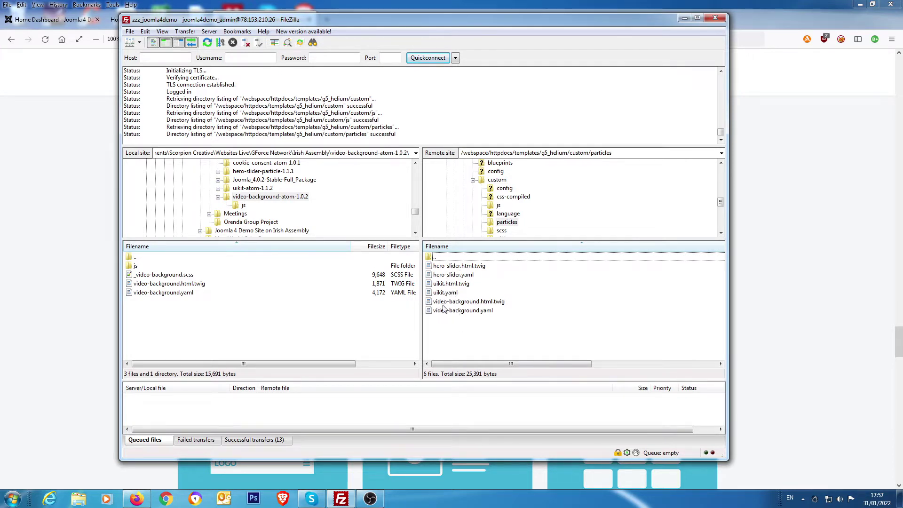
pyautogui.click(685, 18)
pyautogui.click(56, 20)
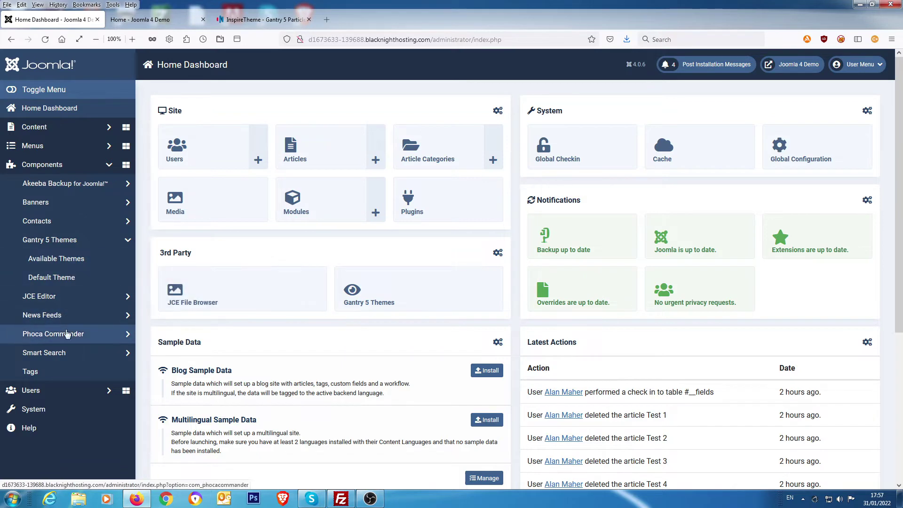
# Open 'Helium - Default' from Site Template Styles and show its Gantry Page Settings
pyautogui.click(40, 409)
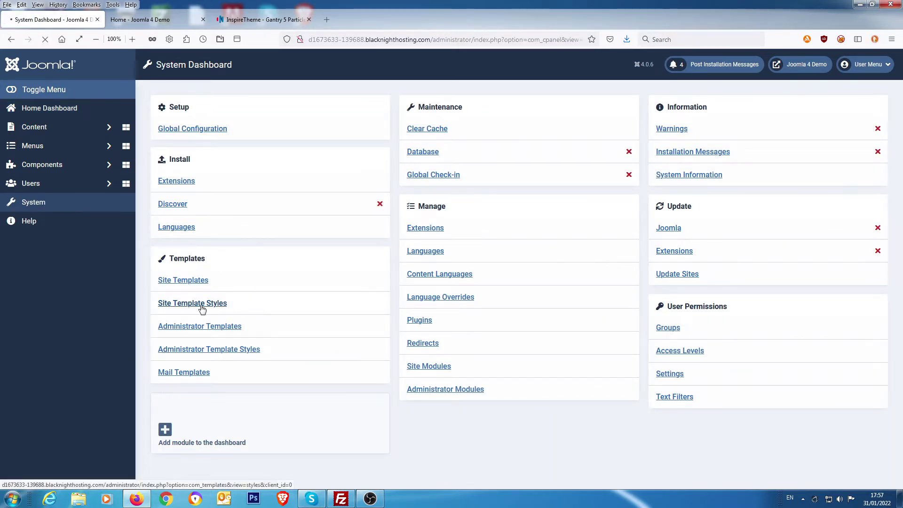
pyautogui.click(202, 303)
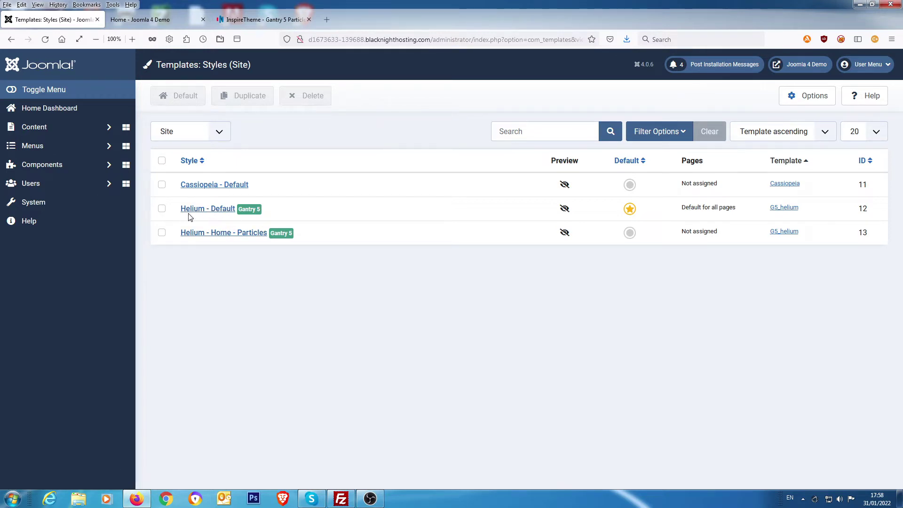
pyautogui.click(262, 25)
pyautogui.click(155, 21)
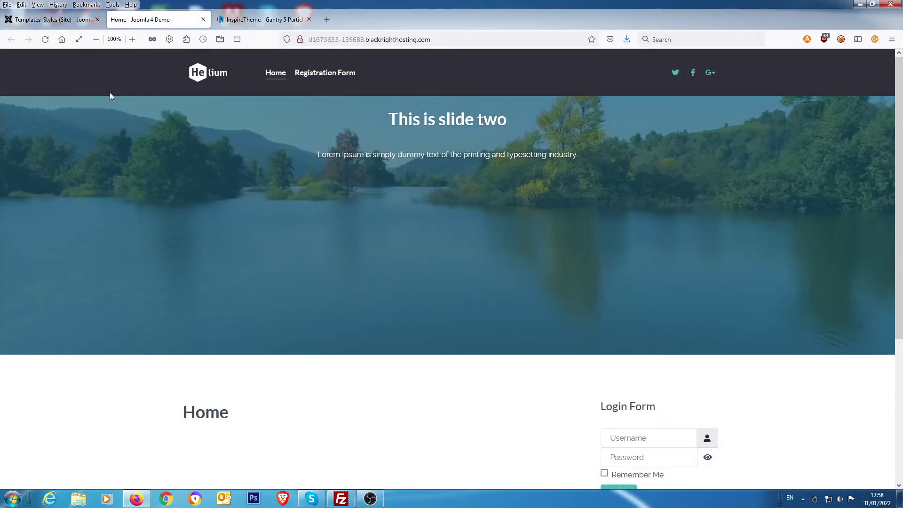
pyautogui.click(46, 20)
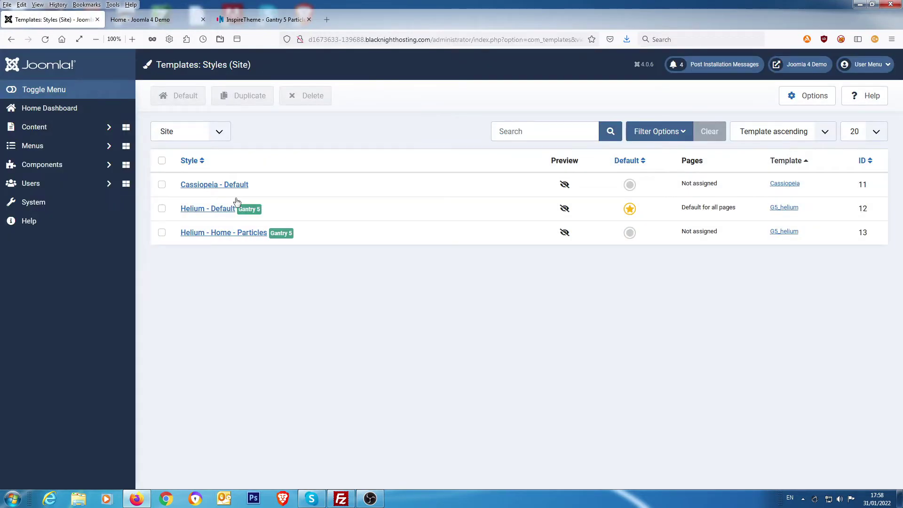
pyautogui.click(208, 214)
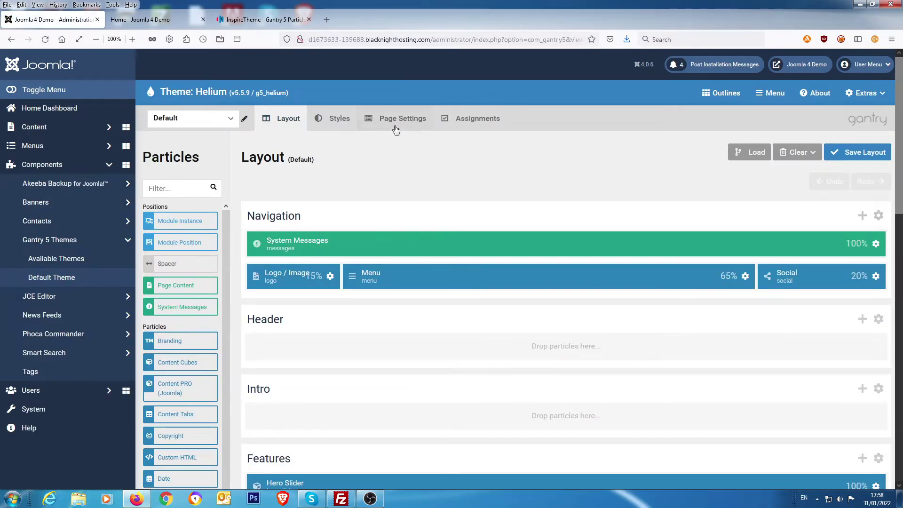
pyautogui.click(407, 120)
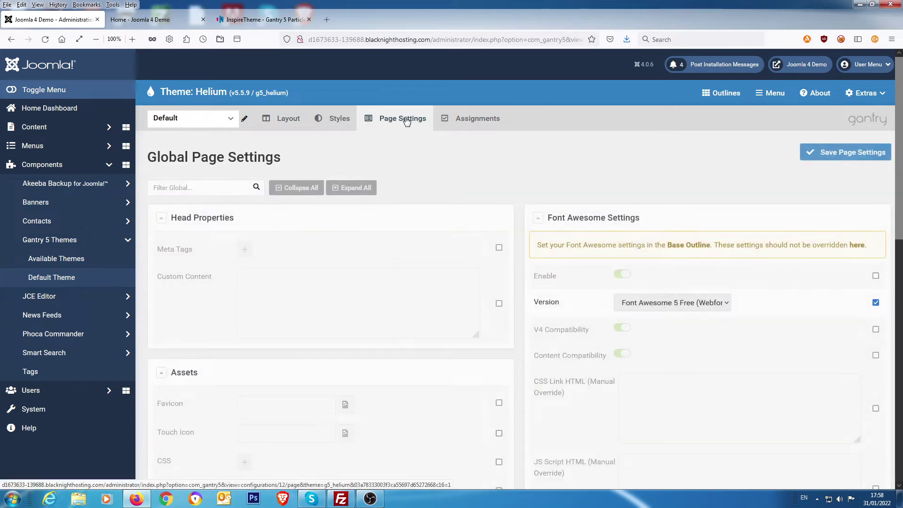
# Drag UIkit for Gantry5 and Video Background into the Atoms area and save the page settings
pyautogui.scroll(-10, 427, 280)
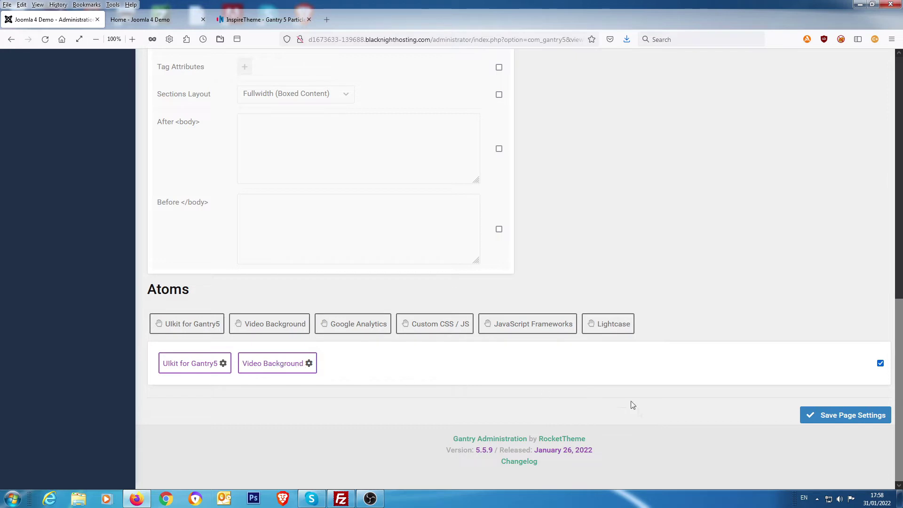
pyautogui.click(861, 416)
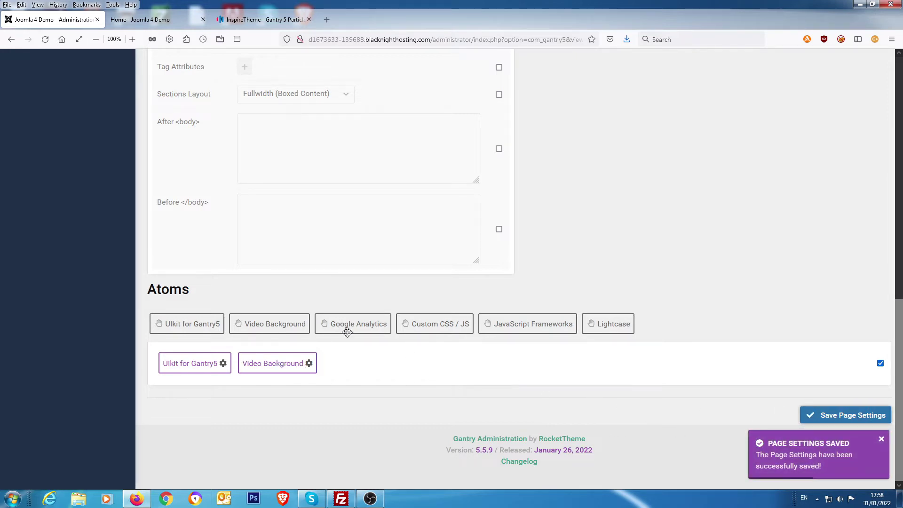
pyautogui.scroll(15, 266, 318)
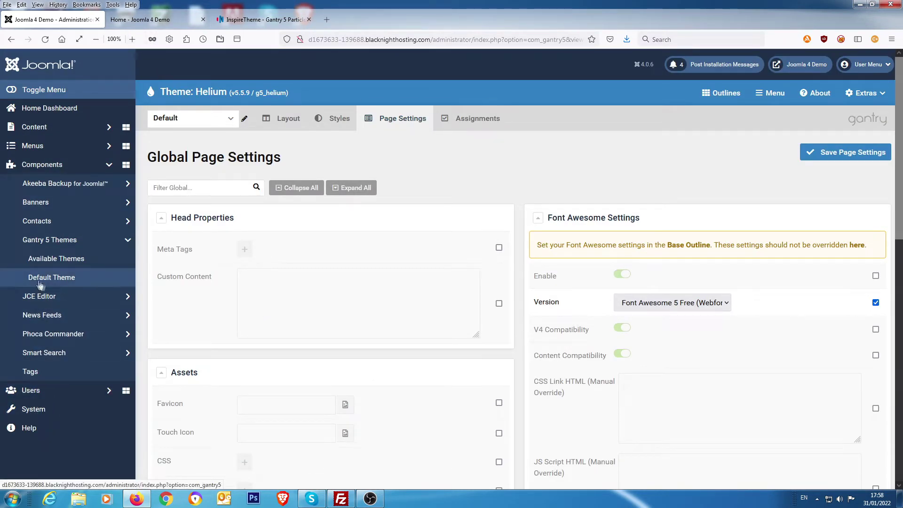
# Open the Gantry 5 layout, switch to the Default outline, and place Hero Slider in Features
pyautogui.click(59, 278)
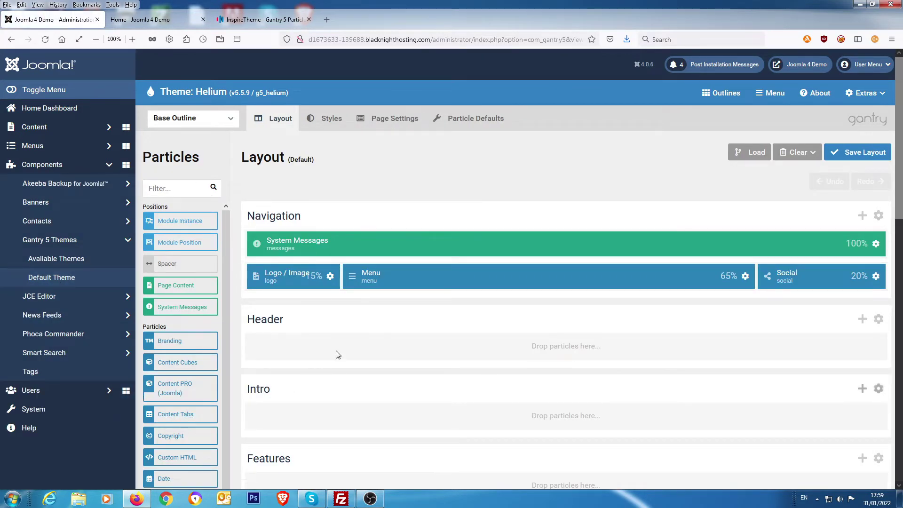
pyautogui.scroll(-5, 410, 315)
pyautogui.scroll(5, 410, 315)
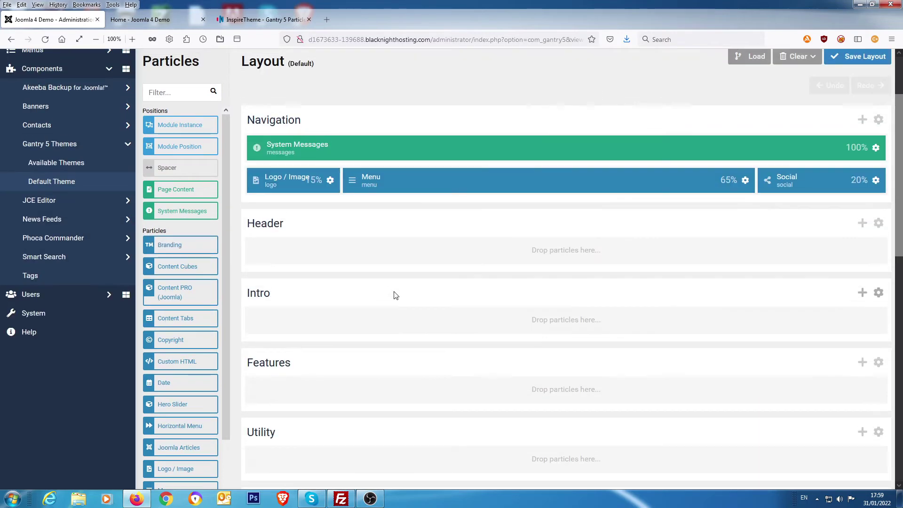
pyautogui.click(177, 126)
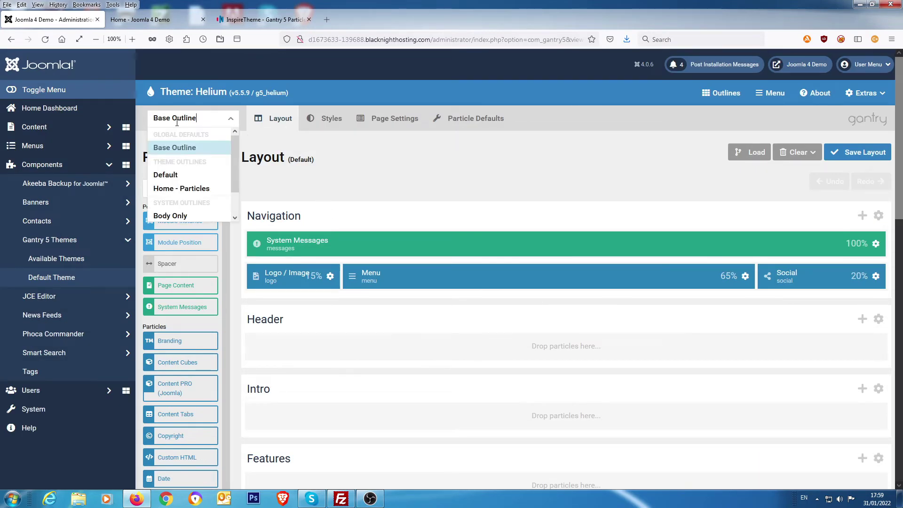
pyautogui.click(170, 179)
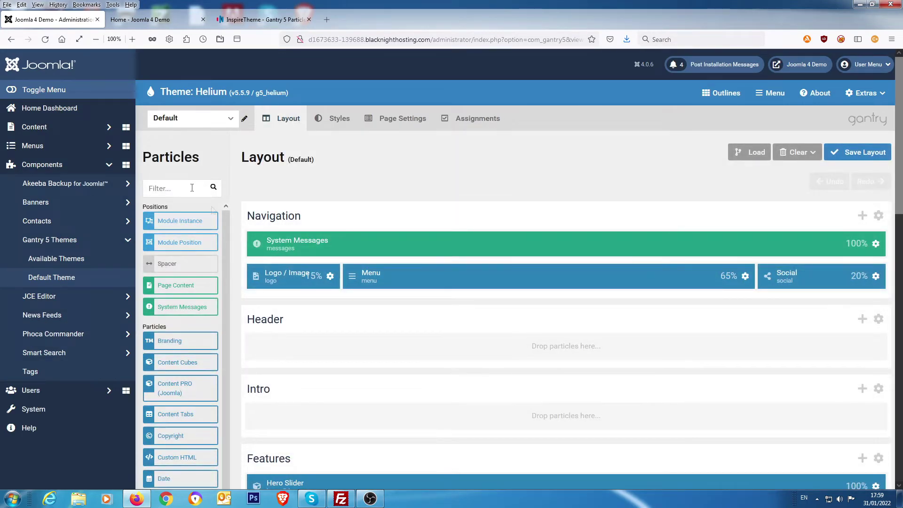
pyautogui.scroll(-4, 456, 273)
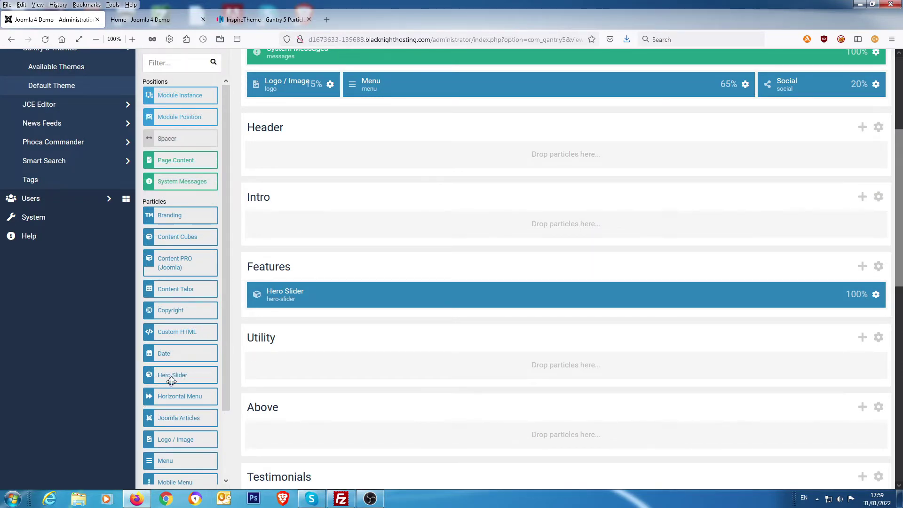
pyautogui.moveTo(174, 383); pyautogui.dragTo(347, 292)
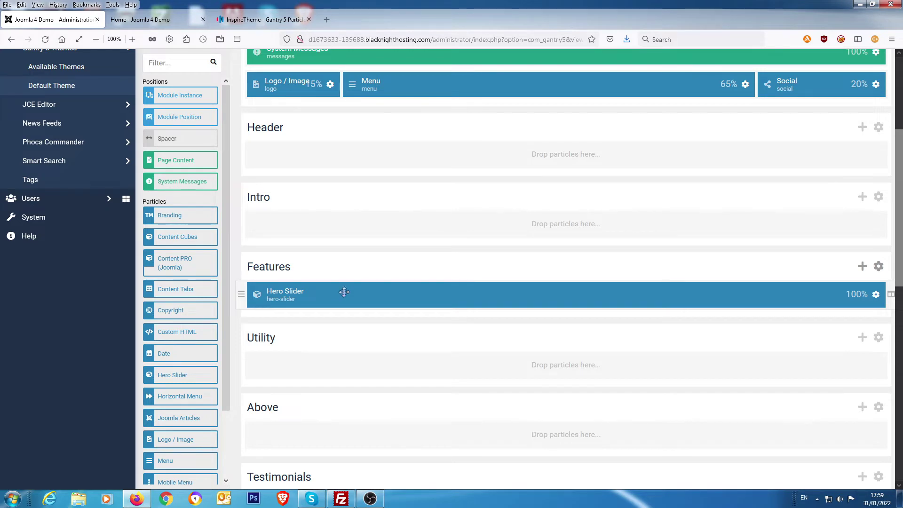
# Review Hero Slider settings: background image and colour unchanged, 550px height, Slideset behaviour, two slides
pyautogui.click(875, 296)
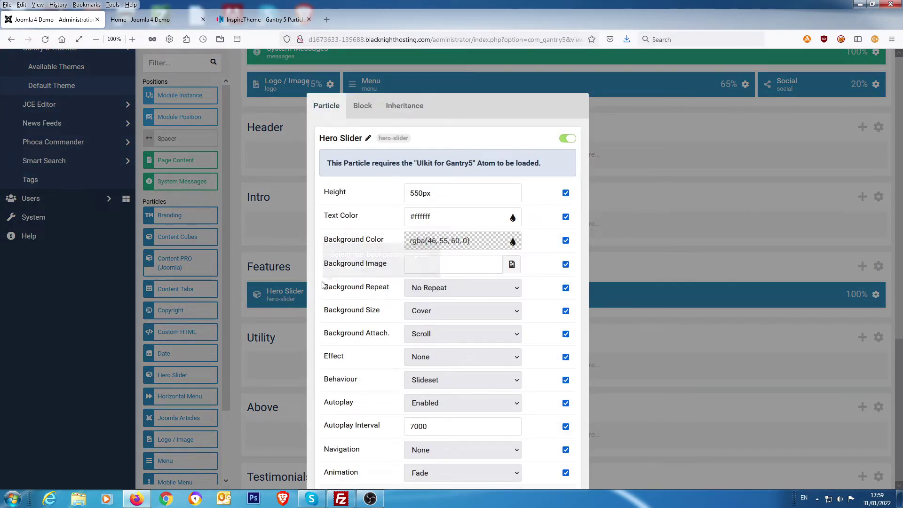
pyautogui.scroll(-2, 362, 235)
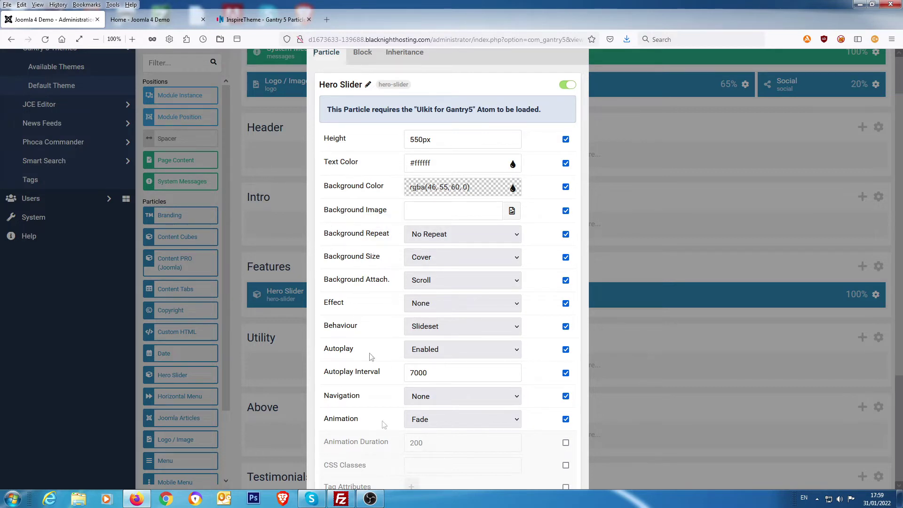
pyautogui.click(511, 211)
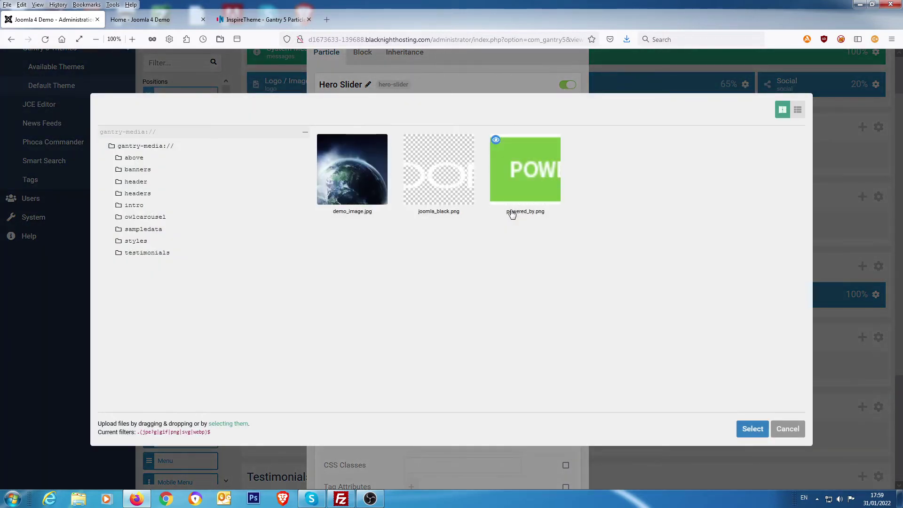
pyautogui.click(788, 428)
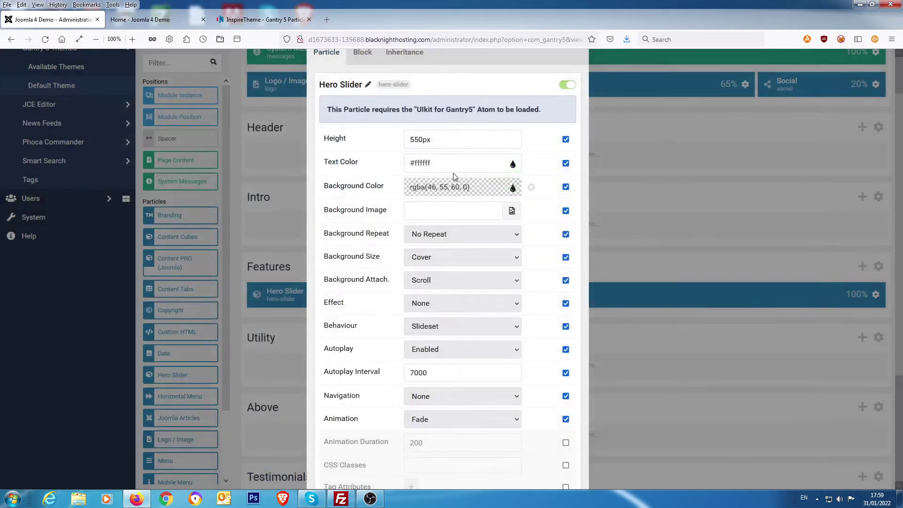
pyautogui.click(512, 212)
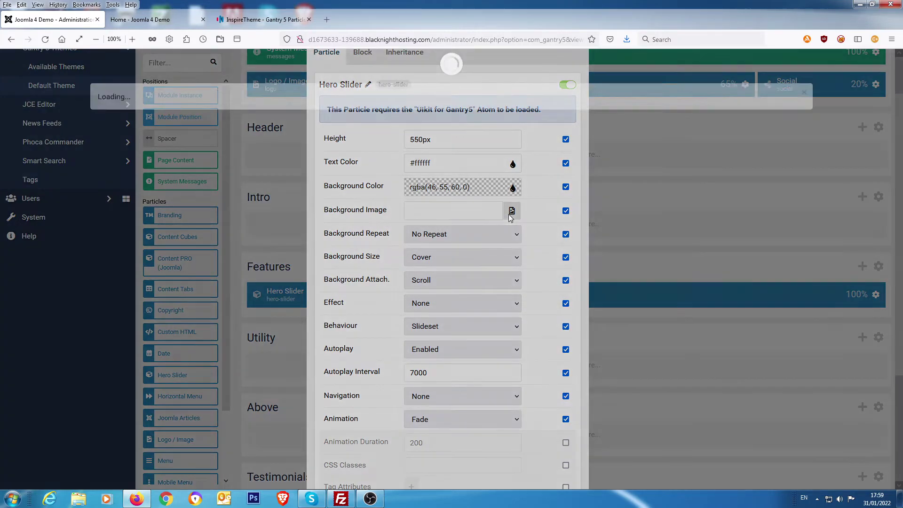
pyautogui.click(788, 428)
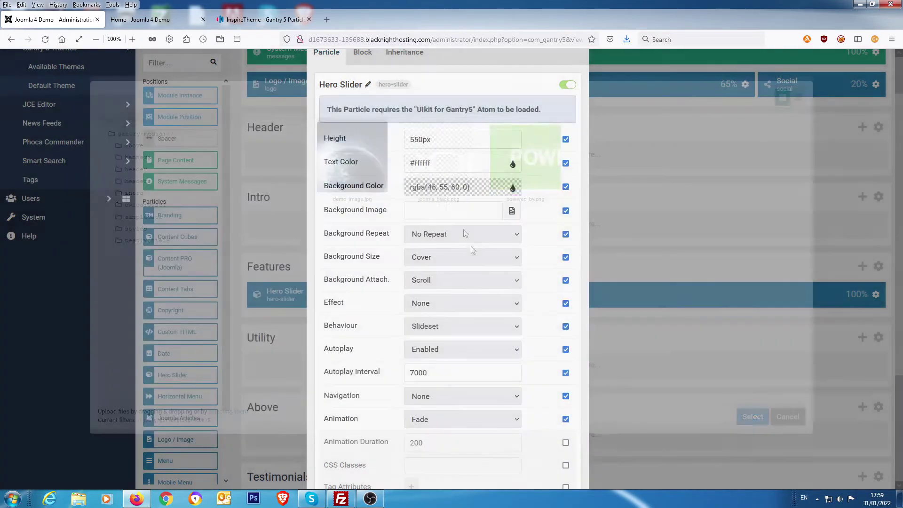
pyautogui.click(513, 189)
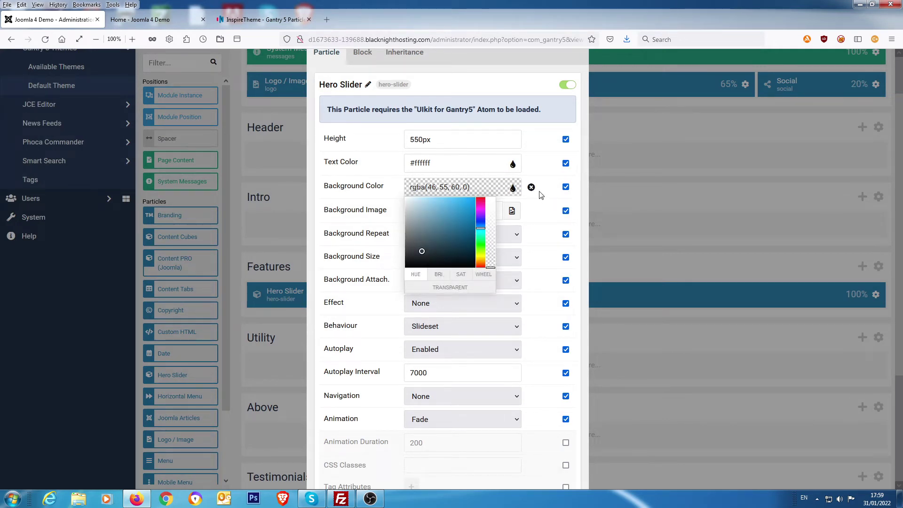
pyautogui.click(540, 216)
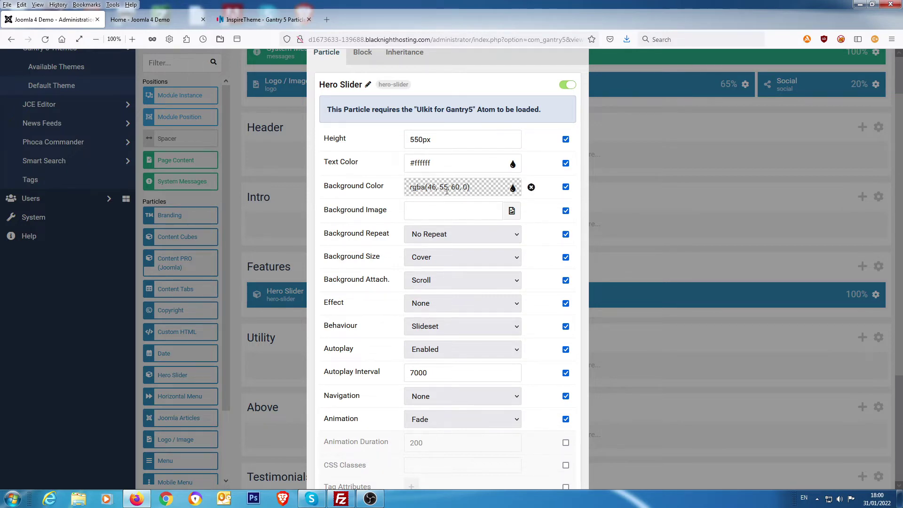
pyautogui.scroll(-3, 486, 282)
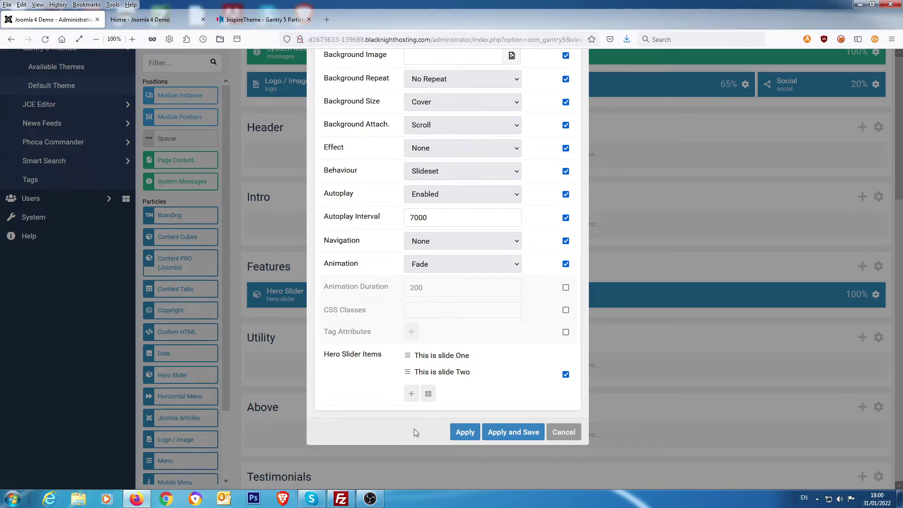
# Apply the 'This is slide One' and 'This is slide Two' items, then save the Hero Slider particle
pyautogui.click(447, 359)
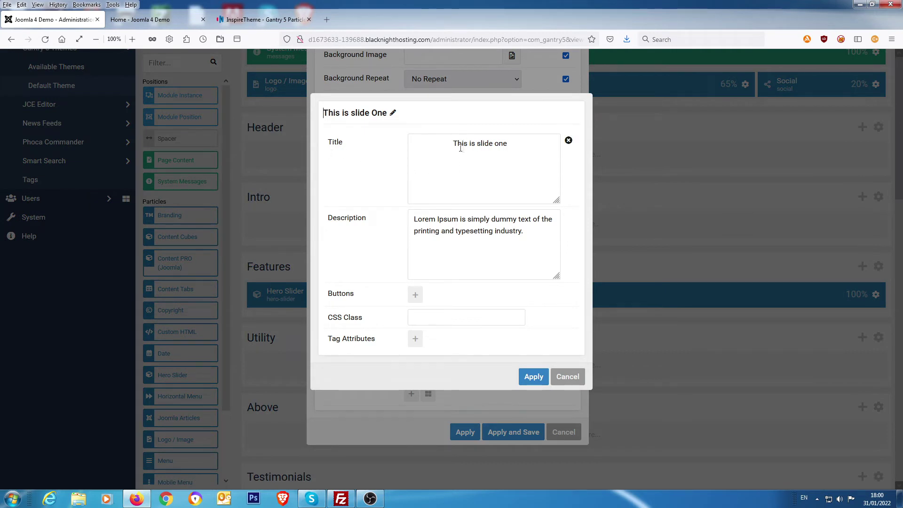
pyautogui.click(531, 376)
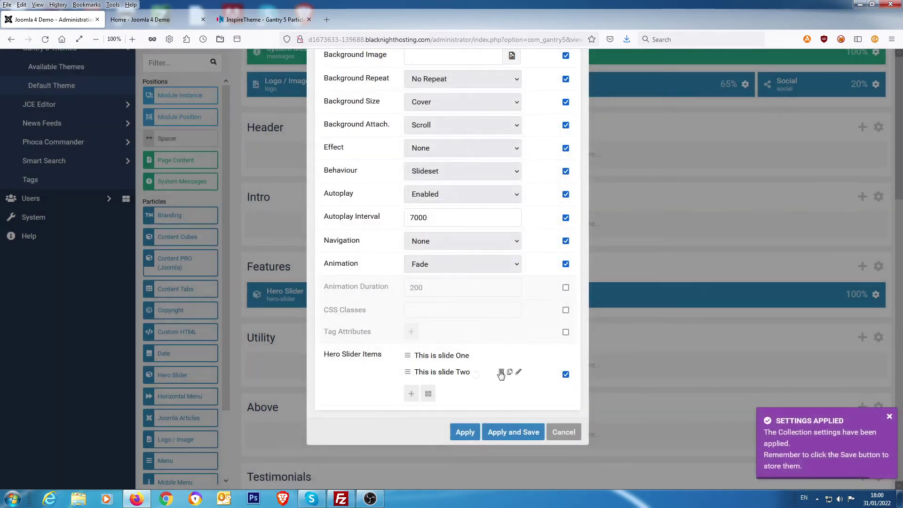
pyautogui.click(442, 370)
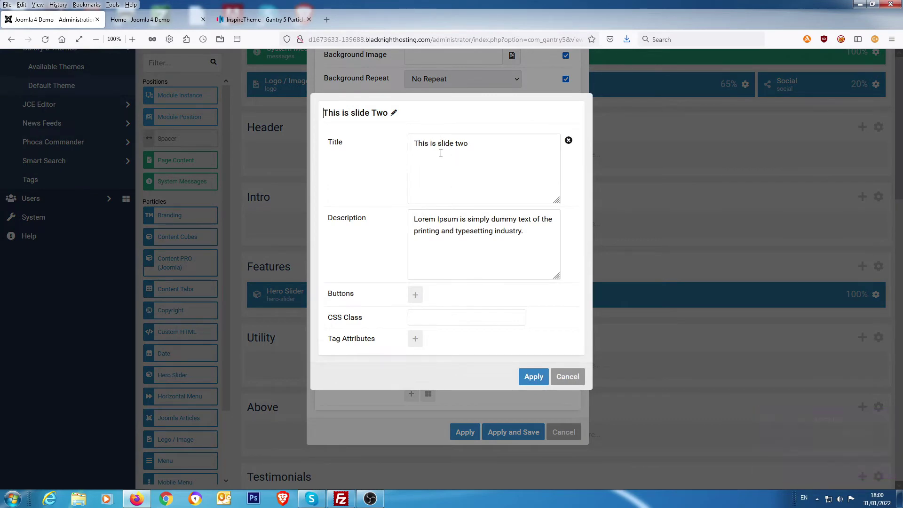
pyautogui.click(536, 382)
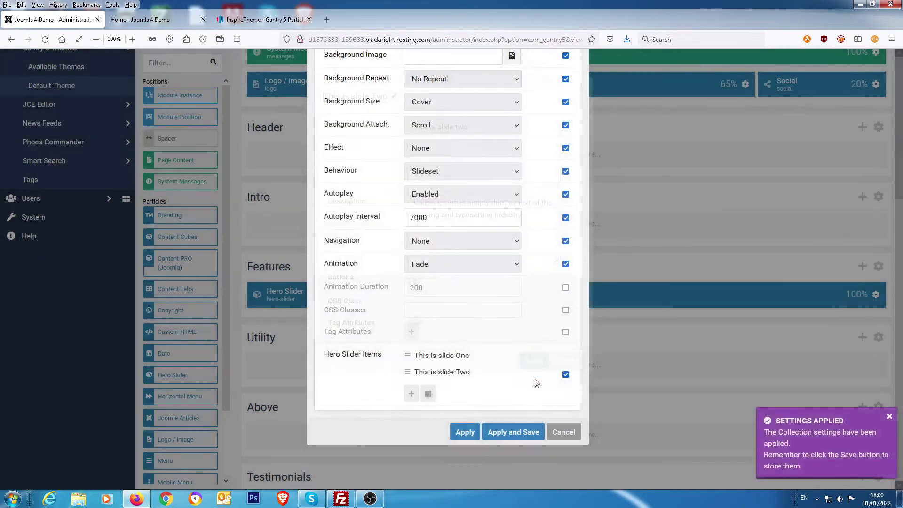
pyautogui.click(524, 436)
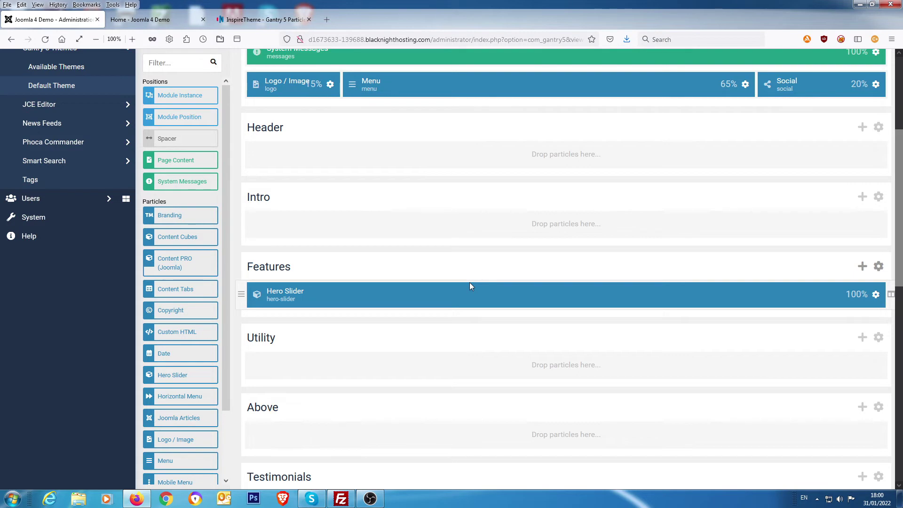
pyautogui.scroll(2, 479, 267)
# Open the Video Background atom in page settings and delete the extra second Sections item
pyautogui.scroll(2, 480, 267)
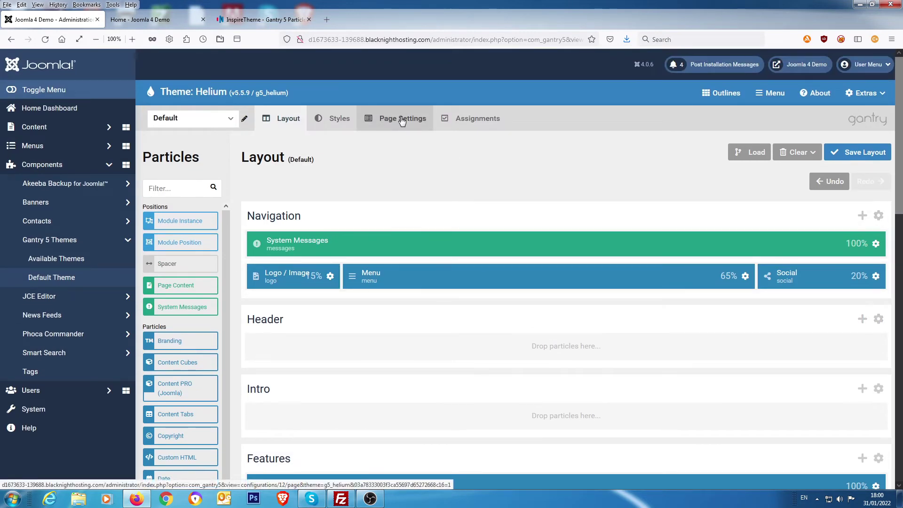
pyautogui.click(403, 120)
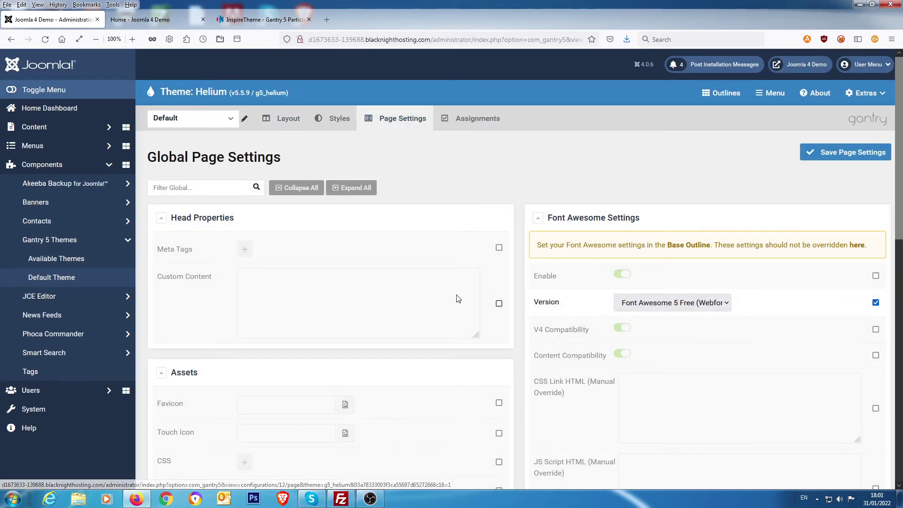
pyautogui.scroll(-12, 426, 266)
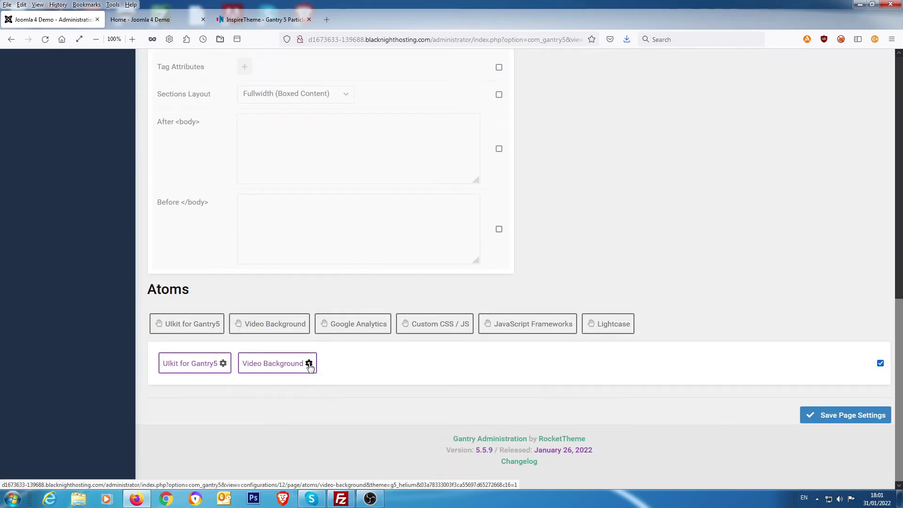
pyautogui.click(308, 363)
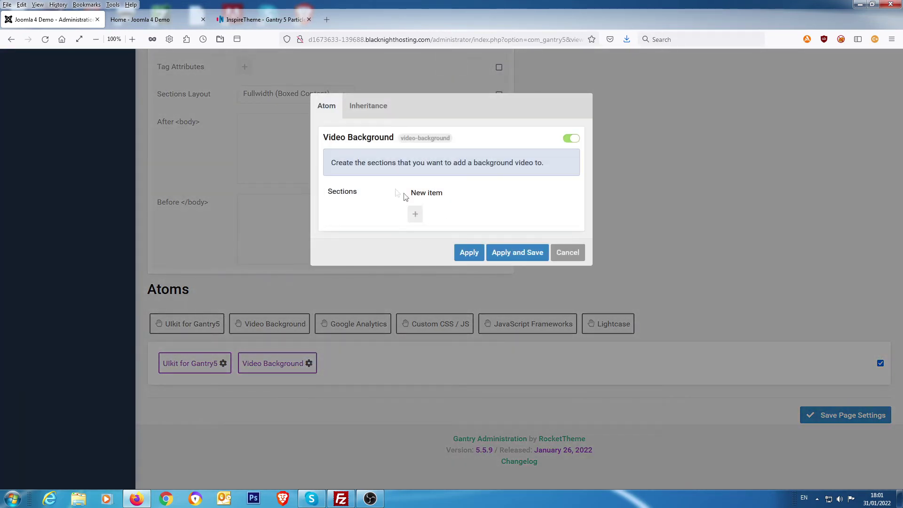
pyautogui.moveTo(366, 199)
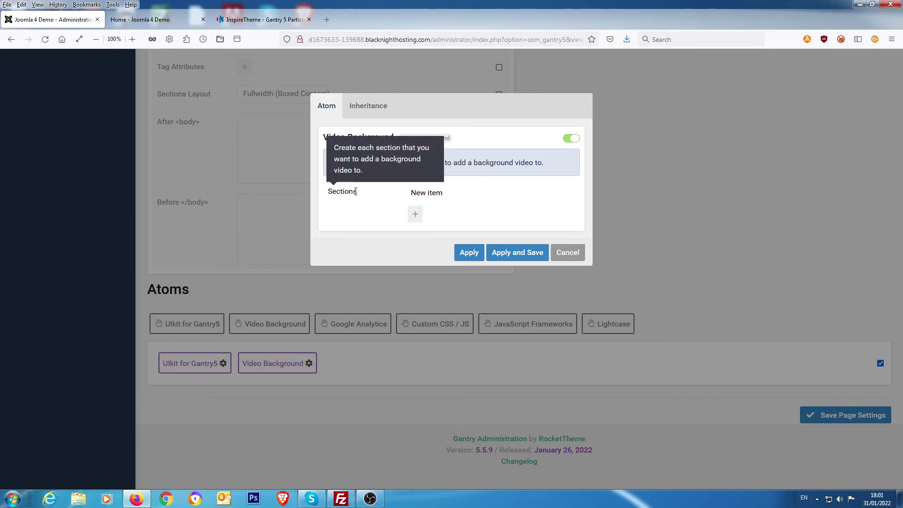
pyautogui.click(416, 214)
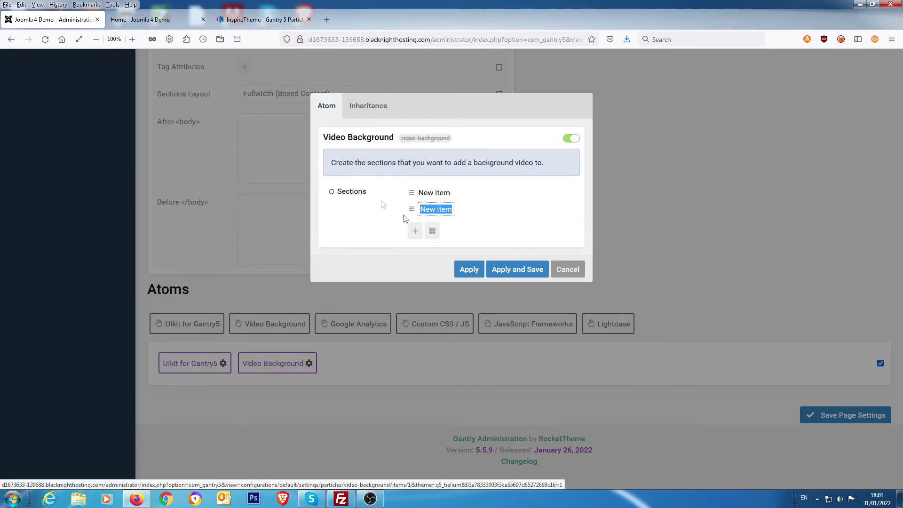
pyautogui.click(465, 233)
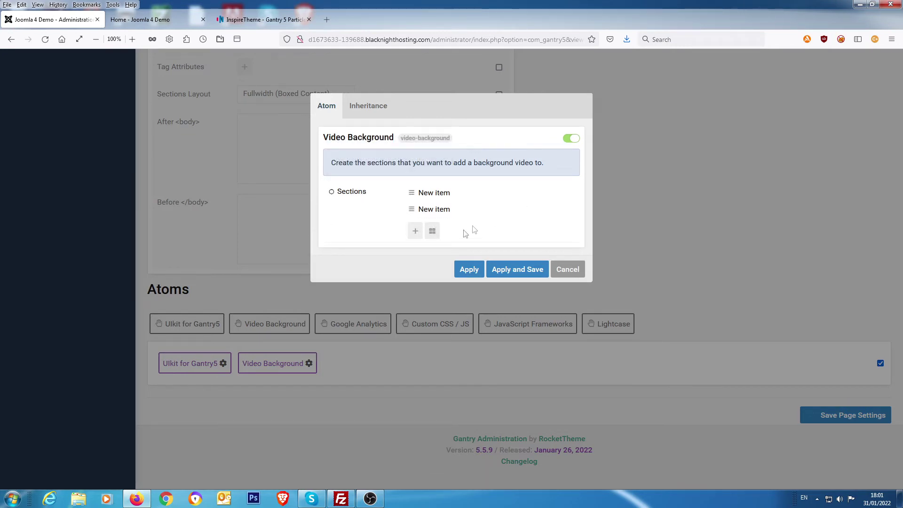
pyautogui.click(505, 209)
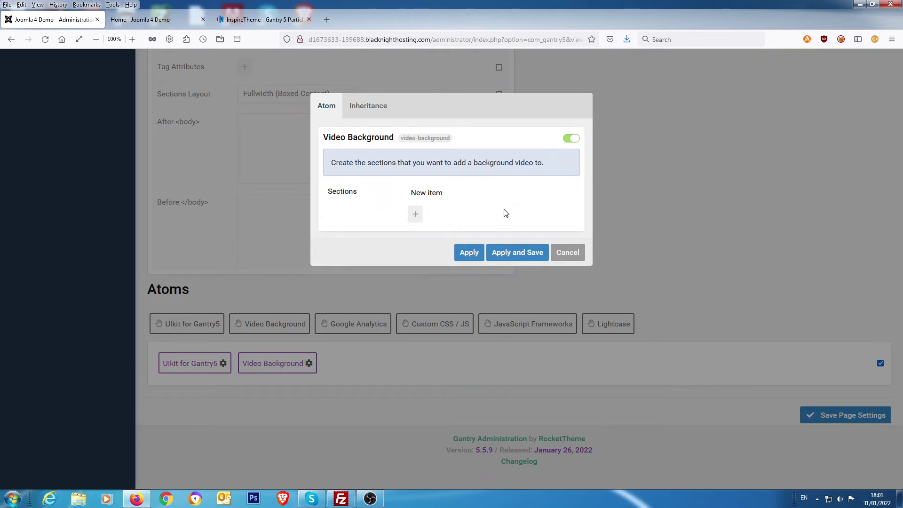
# Apply the g-features section's looping YouTube video settings, save the atom, and view the live homepage
pyautogui.click(433, 195)
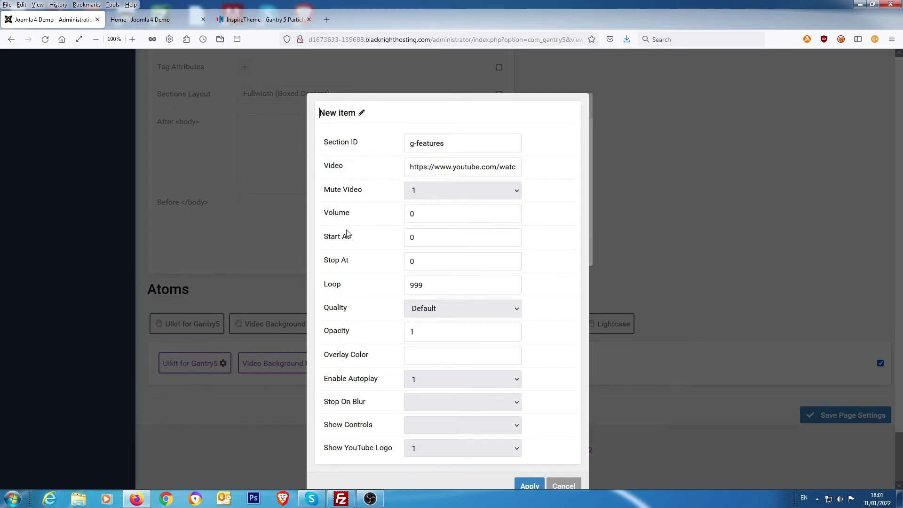
pyautogui.scroll(-2, 374, 280)
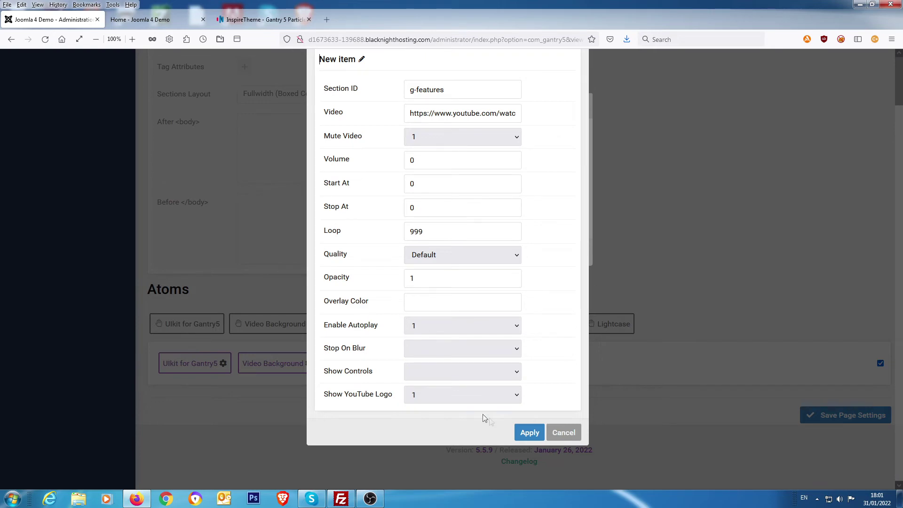
pyautogui.click(530, 432)
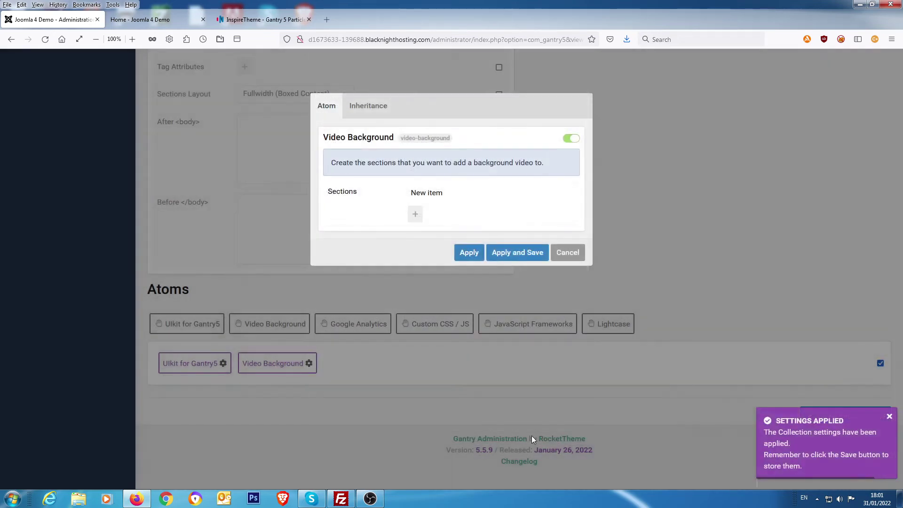
pyautogui.click(527, 251)
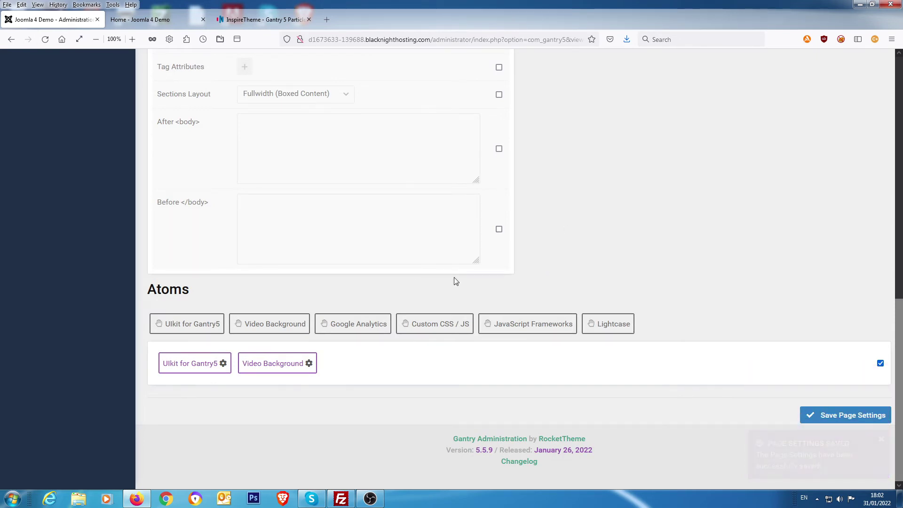
pyautogui.click(143, 20)
# Reload the Helium homepage to check the two-slide hero slider, then return to the InspireTheme particles tab
pyautogui.rightClick(121, 77)
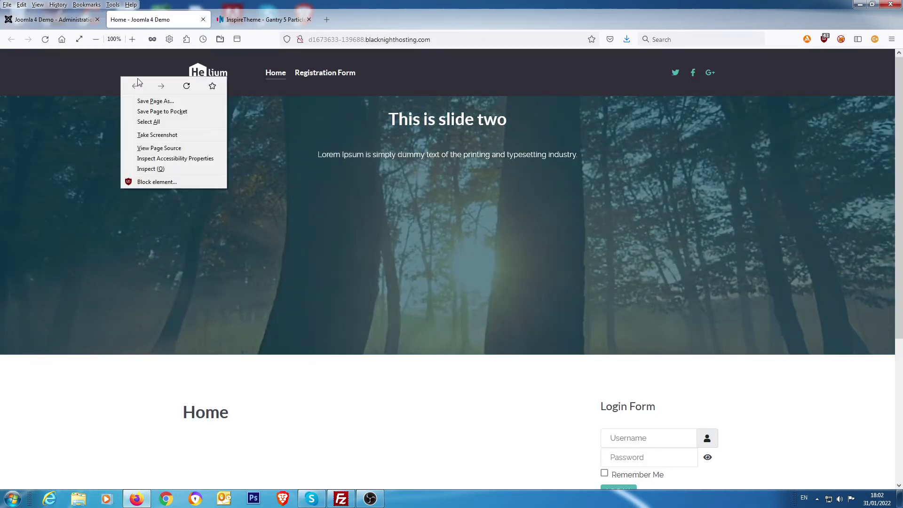
pyautogui.click(187, 86)
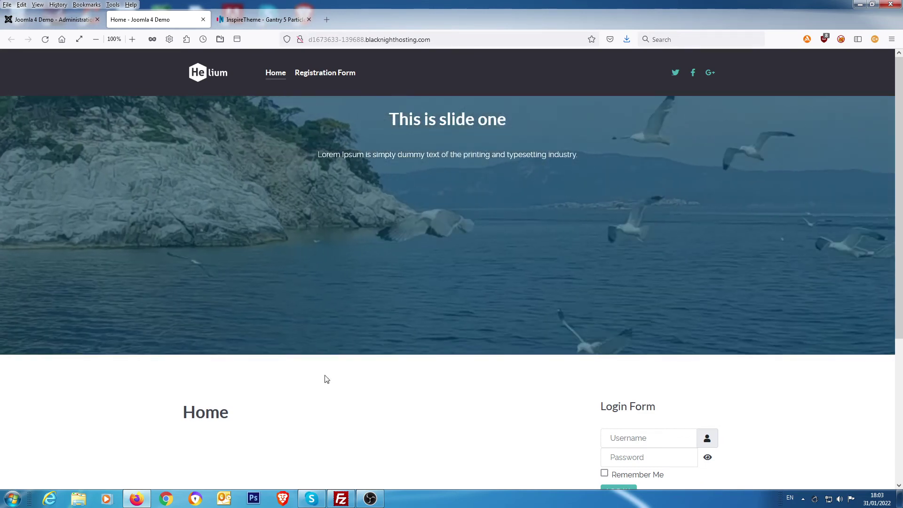
pyautogui.click(255, 19)
# Open the InspireTheme pricing page to review its plans
pyautogui.moveTo(316, 257)
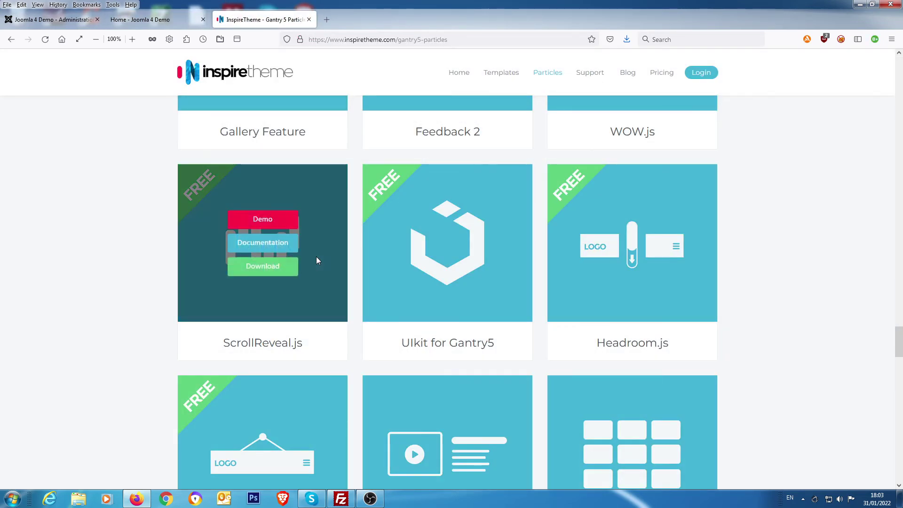
pyautogui.scroll(3, 362, 255)
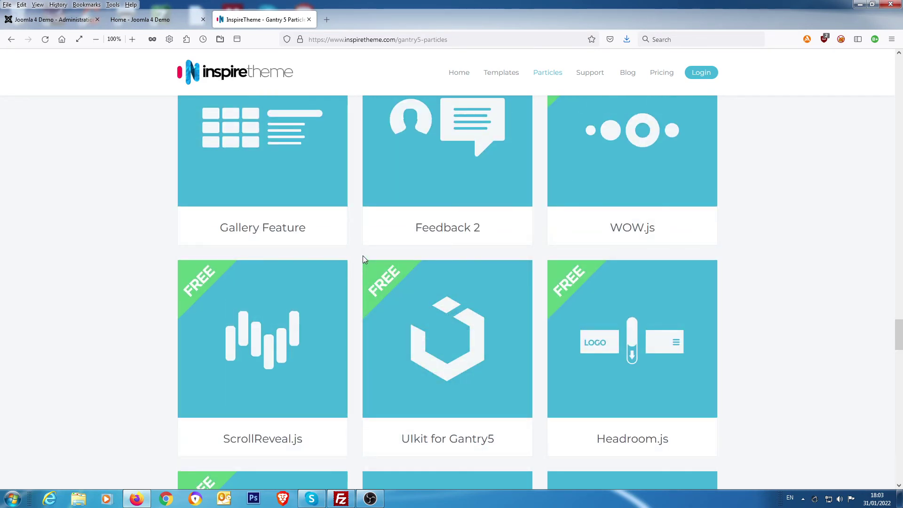
pyautogui.click(662, 77)
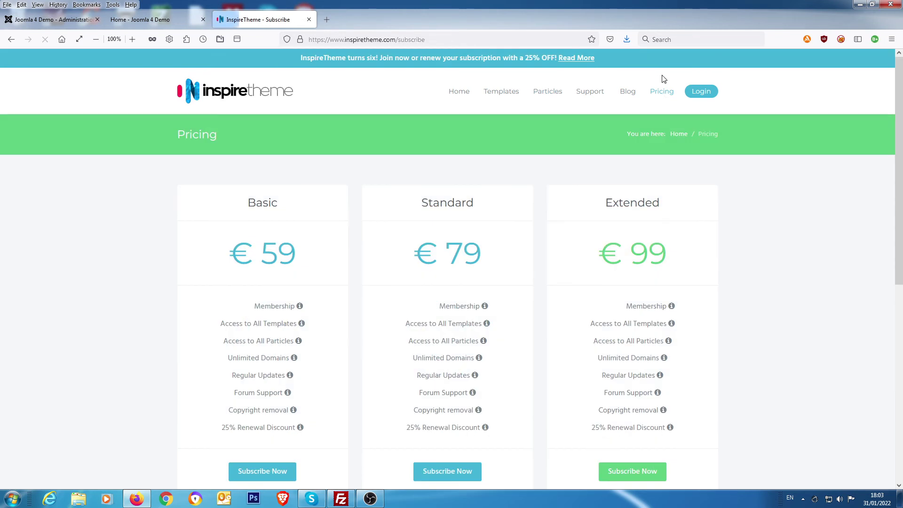
pyautogui.scroll(-2, 123, 261)
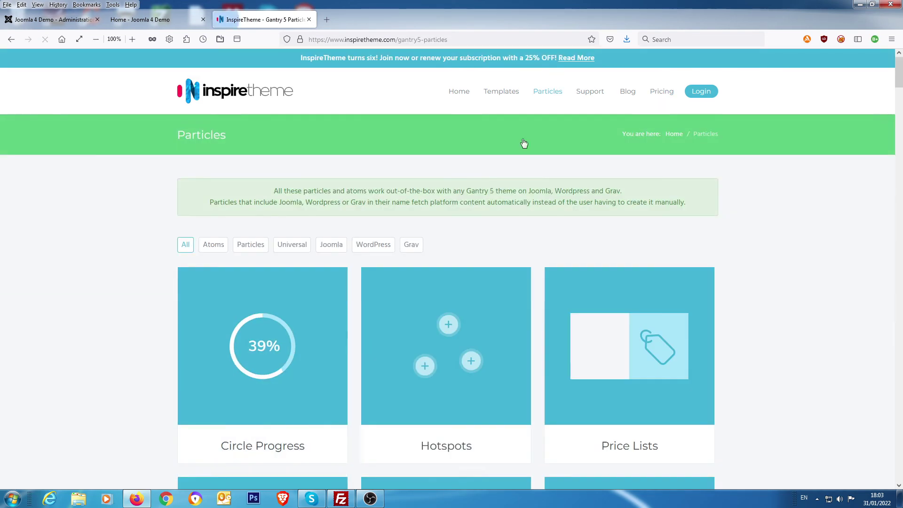
# Scroll down through the rest of the InspireTheme page content
pyautogui.moveTo(241, 382)
pyautogui.scroll(-10, 188, 358)
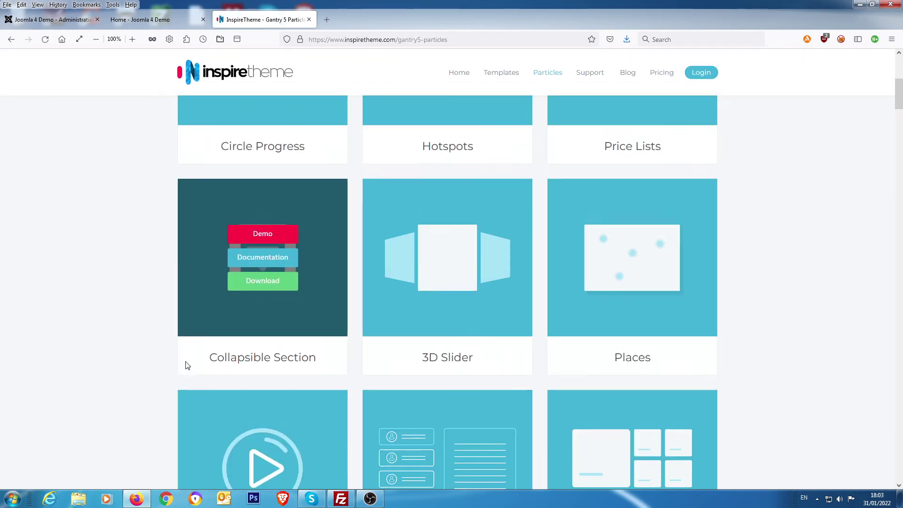
pyautogui.scroll(-8, 190, 362)
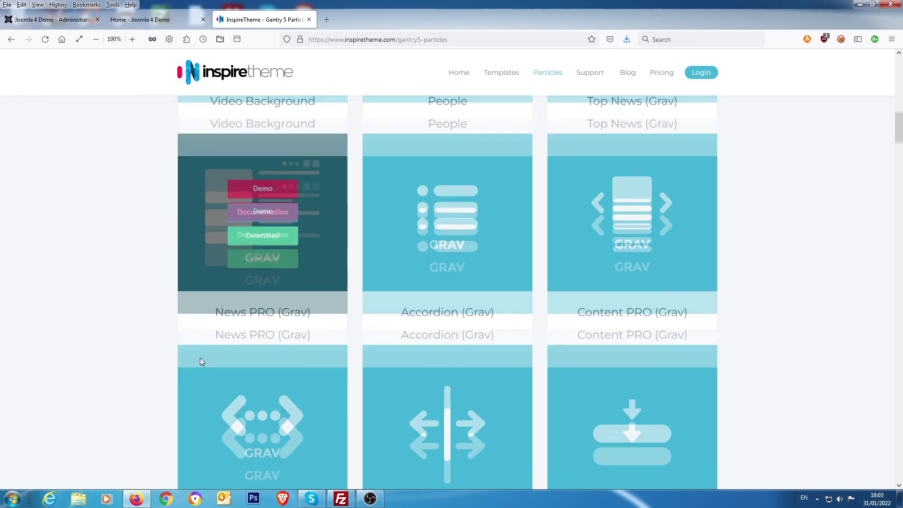
pyautogui.scroll(-6, 200, 360)
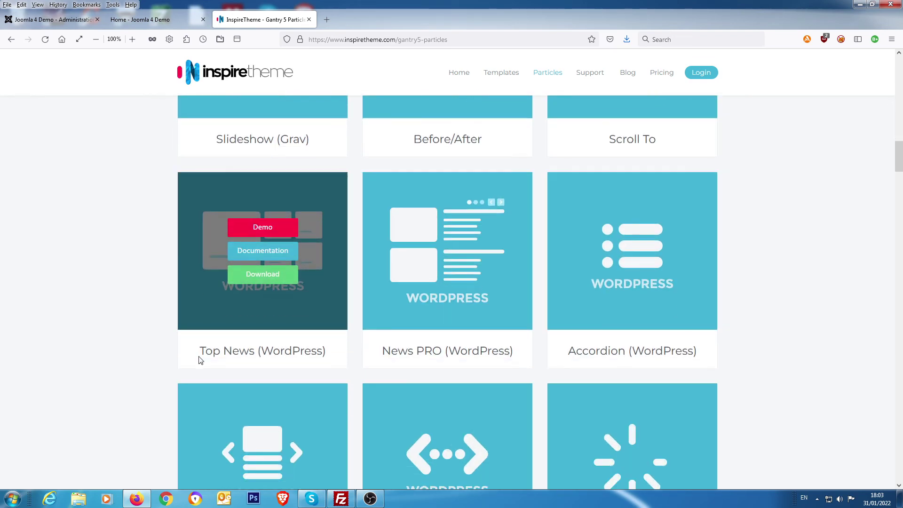
pyautogui.scroll(-2, 199, 357)
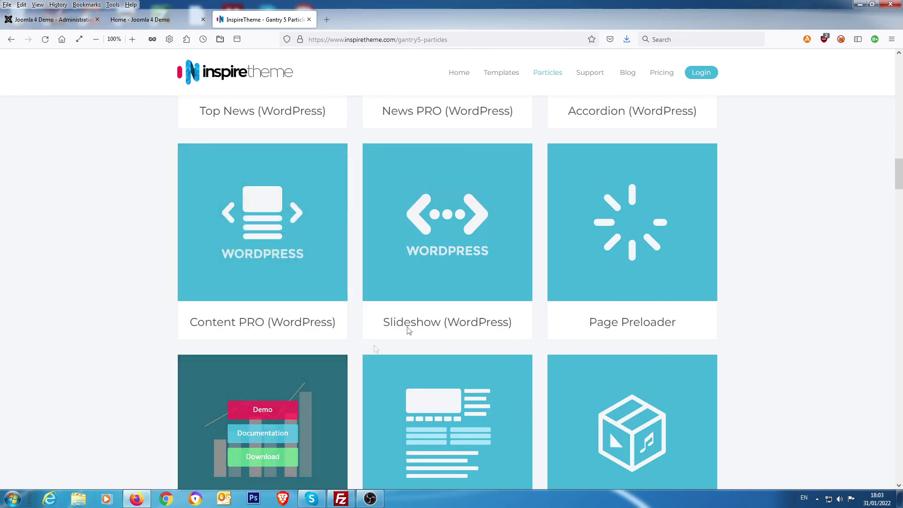
pyautogui.scroll(-6, 255, 291)
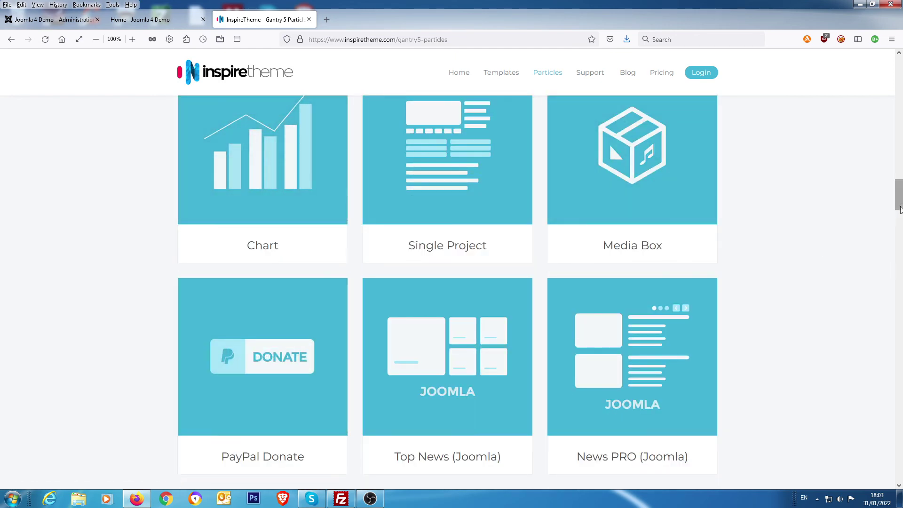
pyautogui.moveTo(897, 197); pyautogui.dragTo(897, 73)
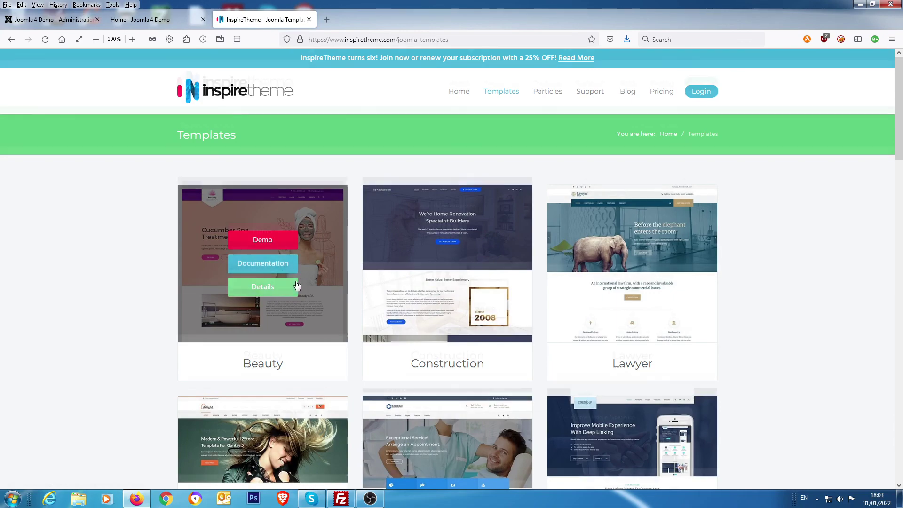
pyautogui.scroll(-2, 305, 321)
pyautogui.scroll(-5, 350, 254)
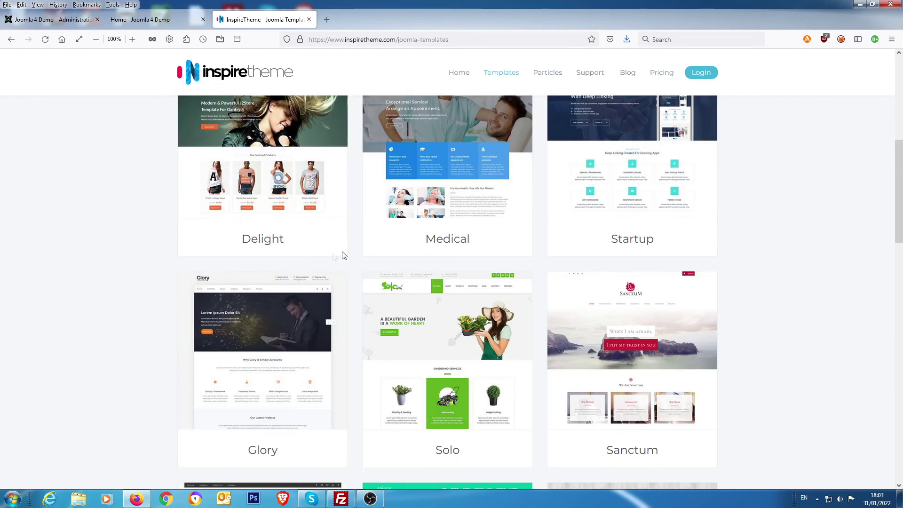
pyautogui.scroll(-2, 316, 251)
pyautogui.scroll(-2, 318, 250)
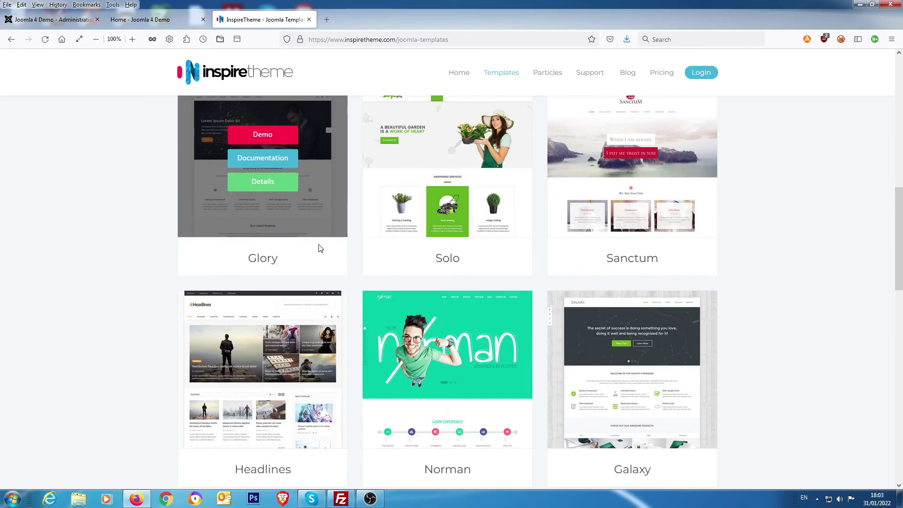
pyautogui.scroll(-2, 319, 248)
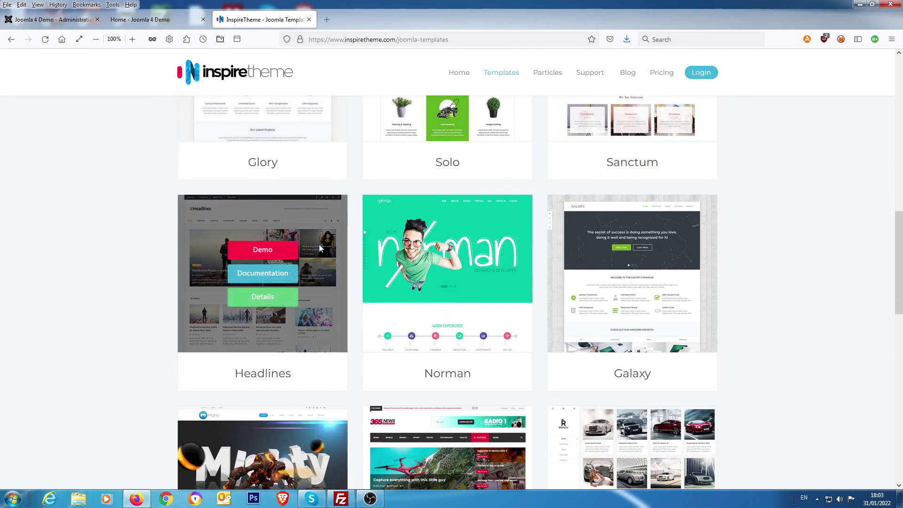
pyautogui.scroll(-1, 320, 248)
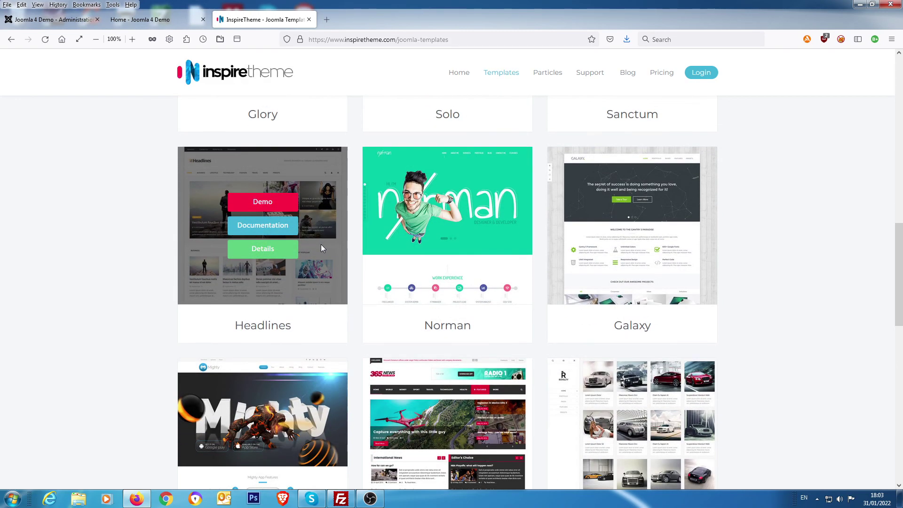
pyautogui.scroll(-2, 322, 248)
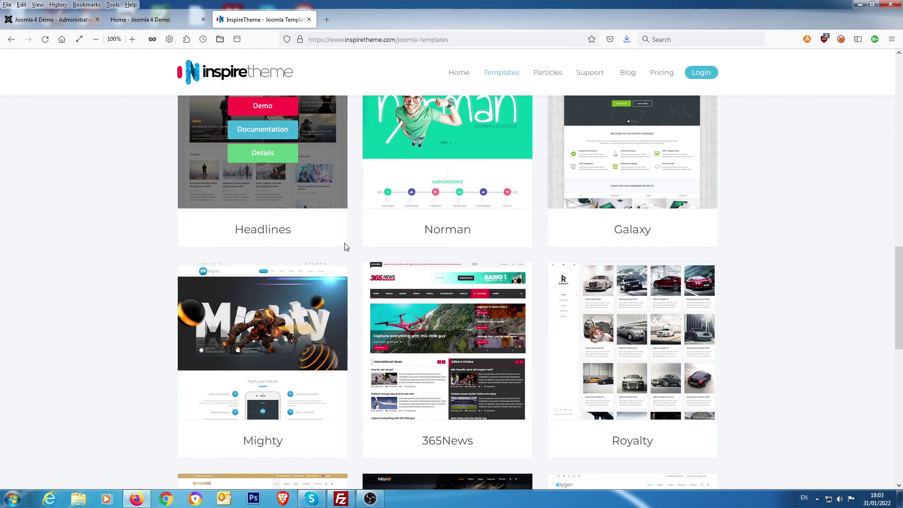
pyautogui.scroll(-5, 358, 271)
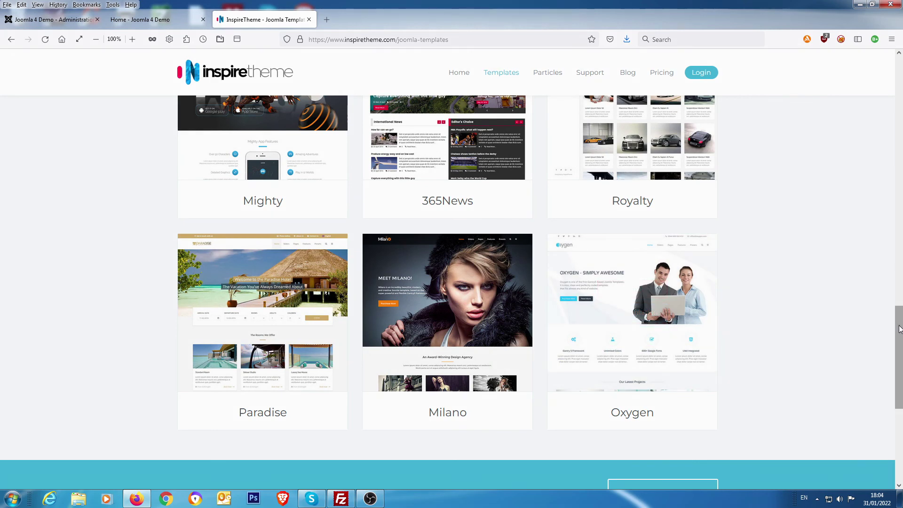
pyautogui.moveTo(899, 327); pyautogui.dragTo(899, 78)
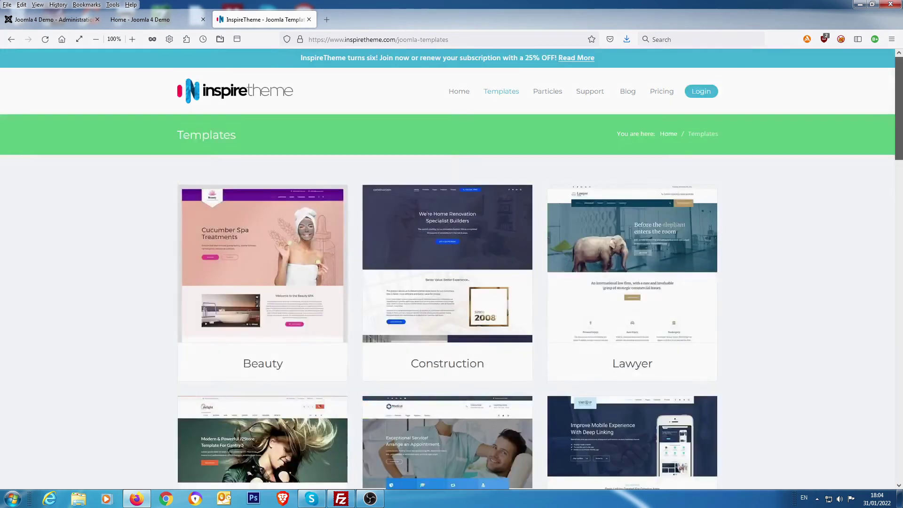
pyautogui.click(136, 19)
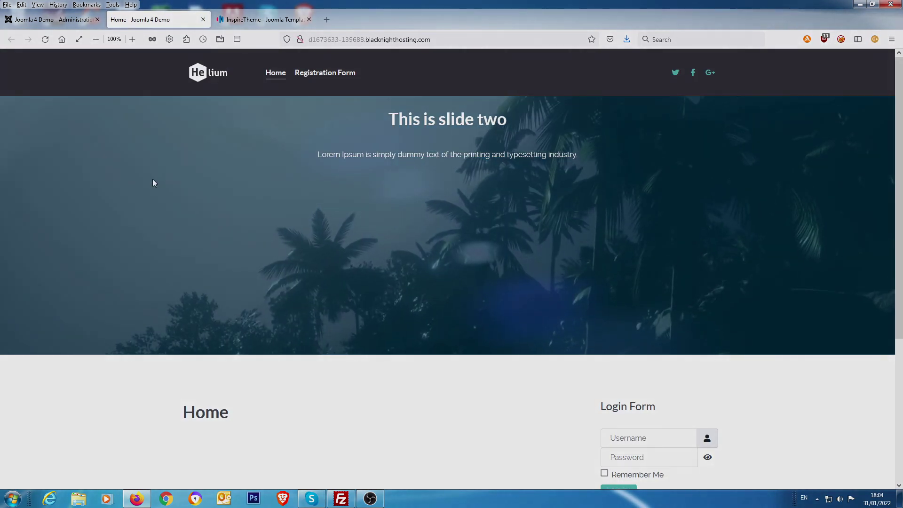